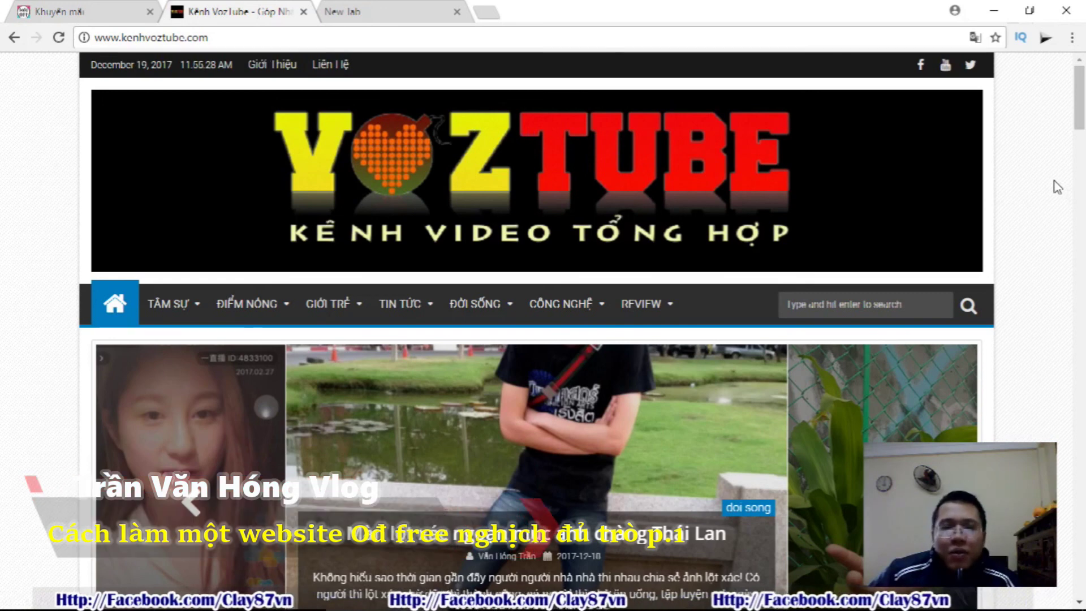
pyautogui.scroll(-6, 1056, 187)
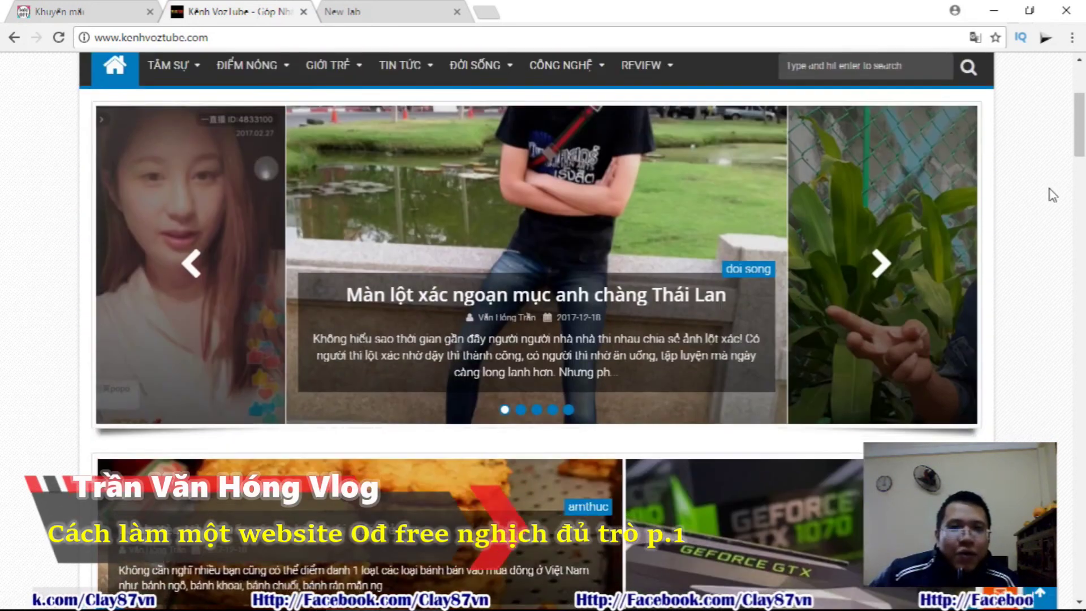
pyautogui.scroll(-2, 1052, 193)
pyautogui.scroll(7, 1055, 190)
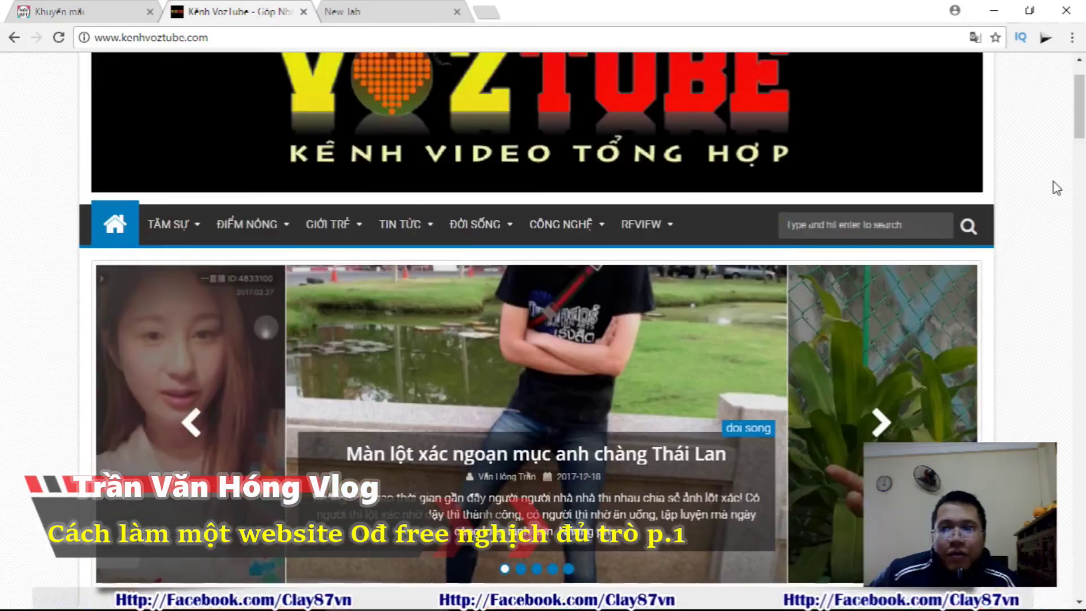
pyautogui.scroll(-6, 1057, 187)
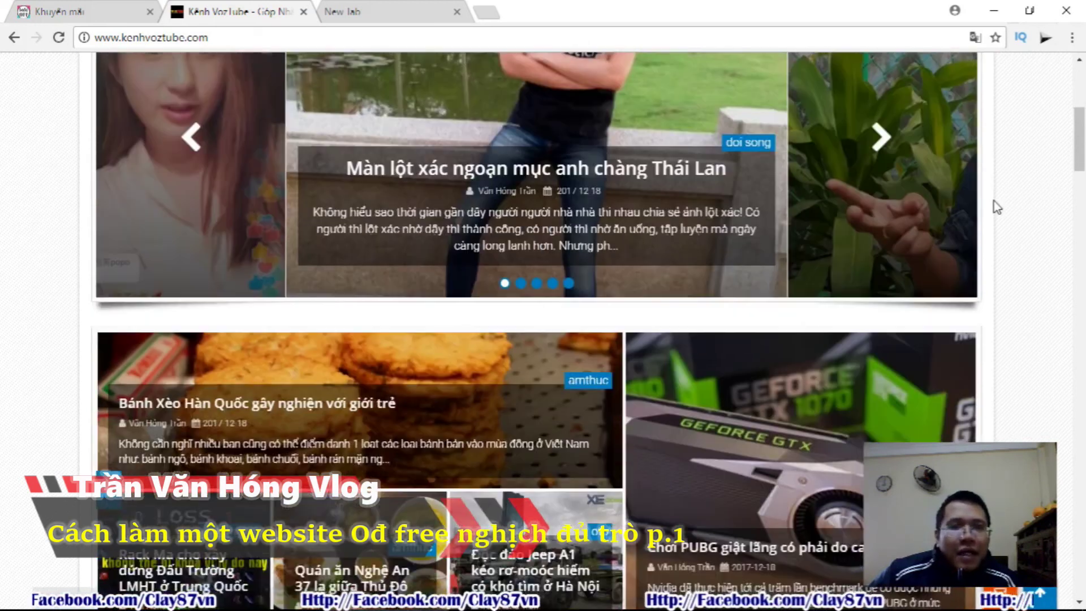
pyautogui.scroll(-5, 1012, 223)
pyautogui.scroll(-4, 1014, 229)
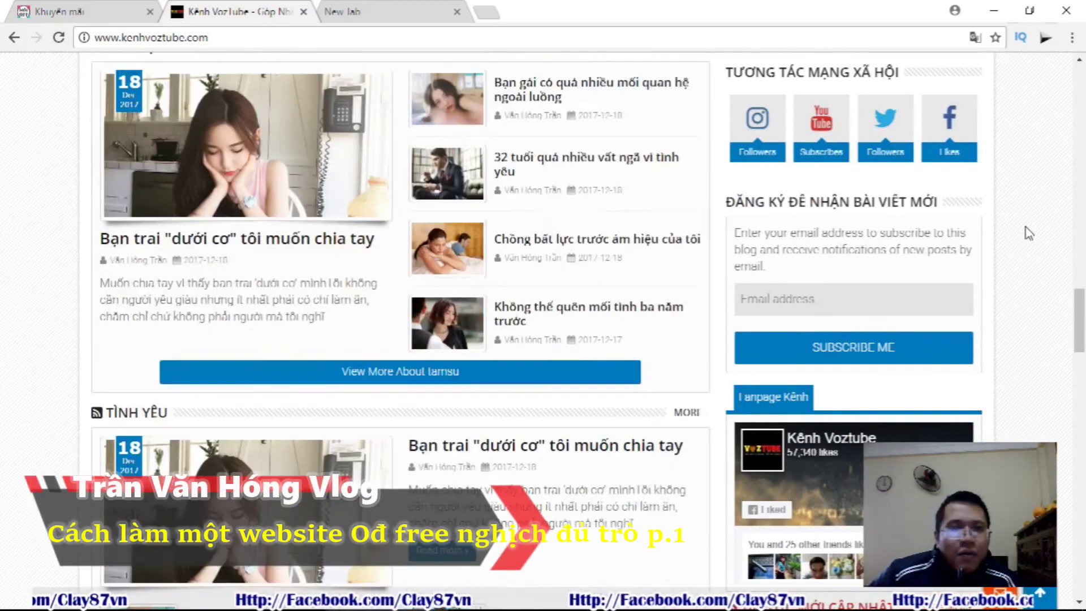
pyautogui.scroll(-10, 1028, 236)
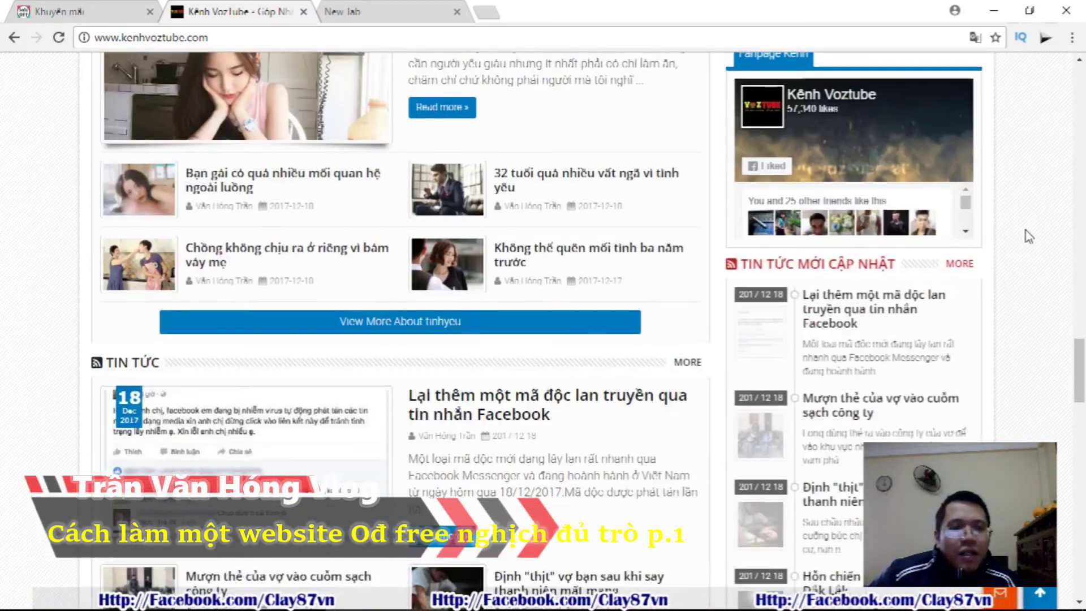
pyautogui.scroll(-12, 1029, 236)
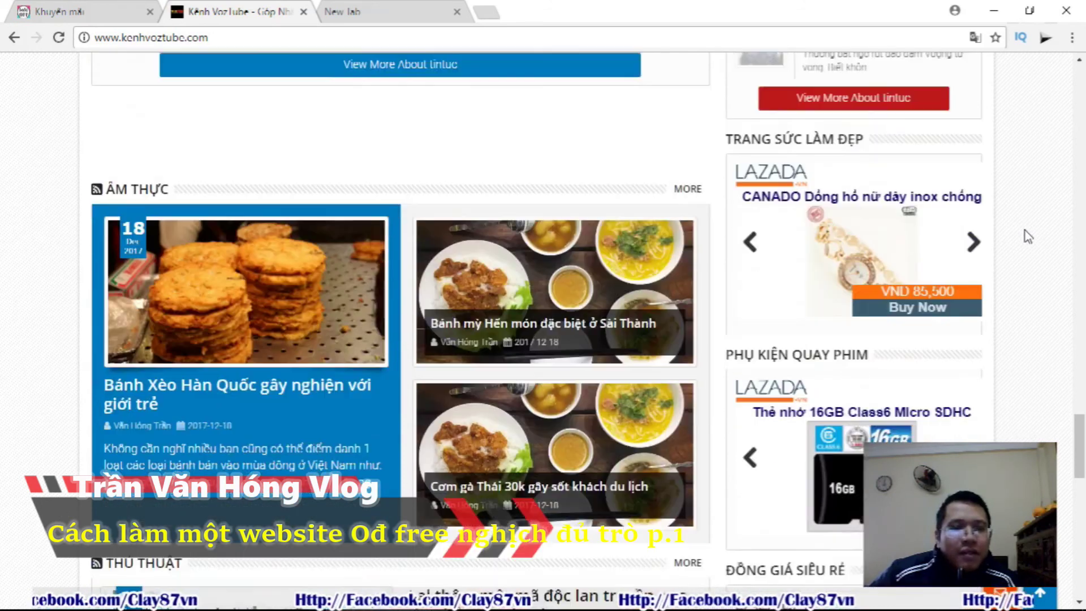
pyautogui.scroll(-12, 1026, 234)
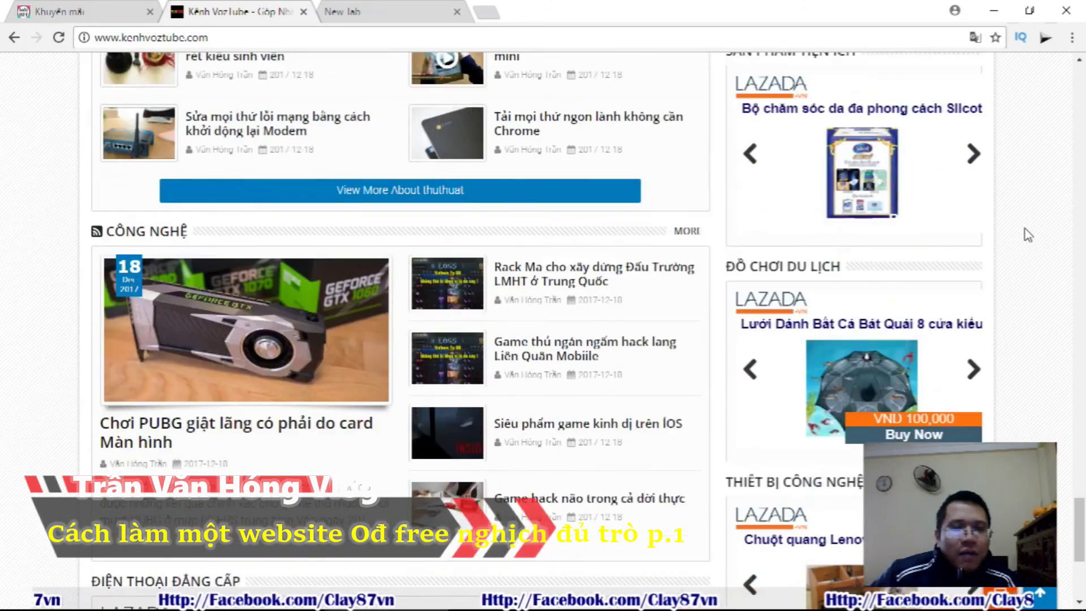
pyautogui.scroll(-3, 1024, 228)
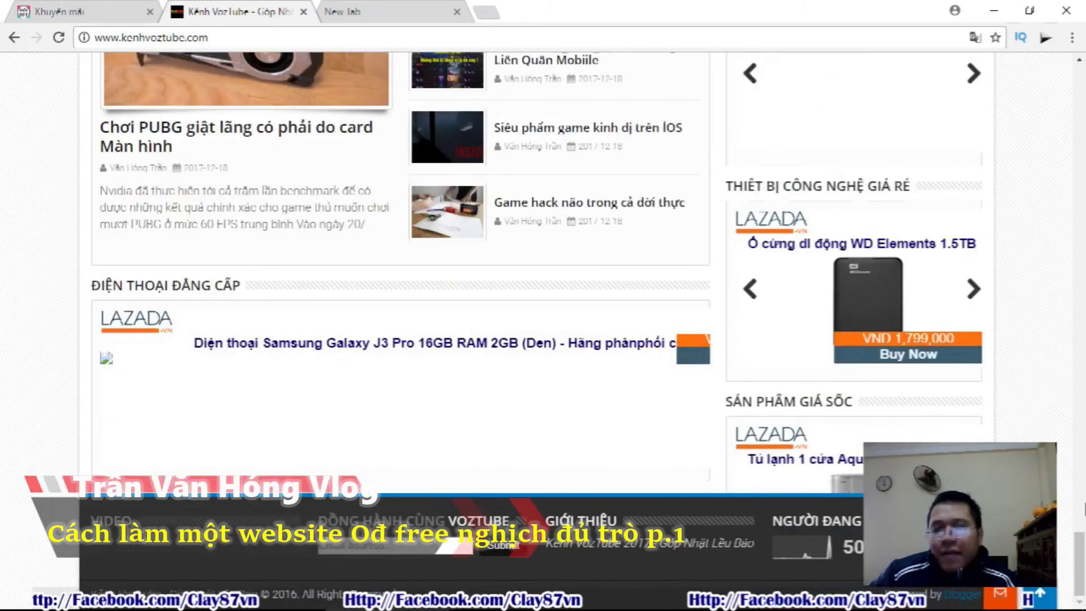
pyautogui.scroll(14, 978, 339)
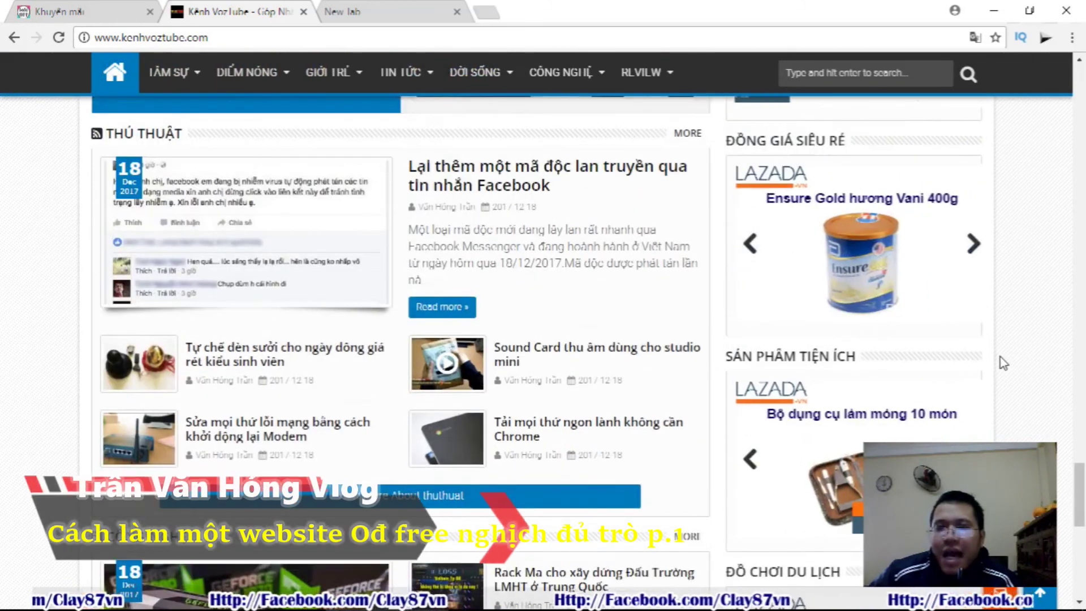
pyautogui.scroll(10, 975, 334)
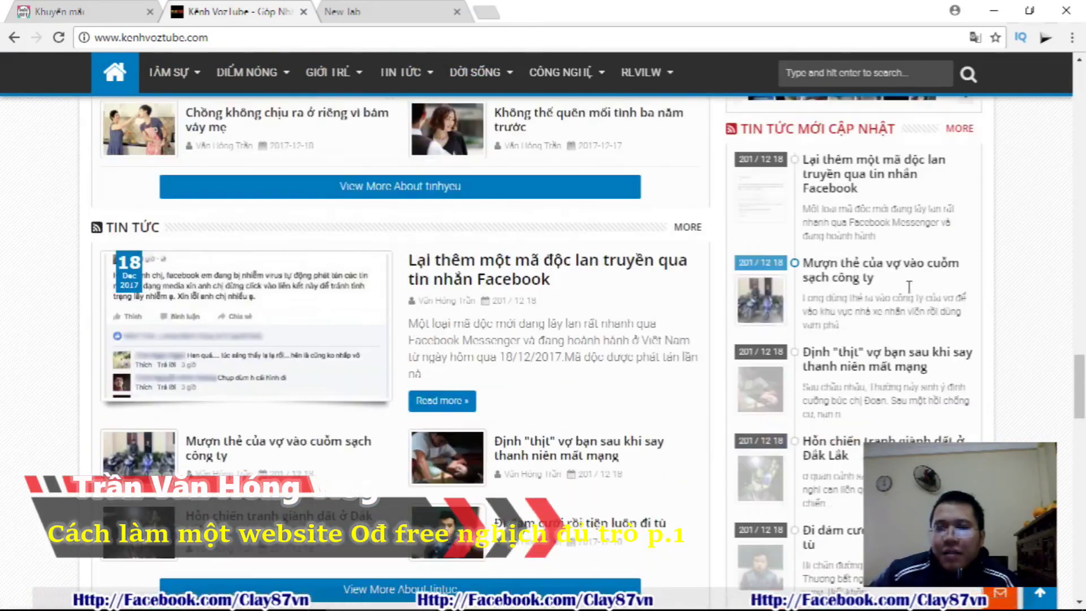
pyautogui.scroll(-12, 901, 348)
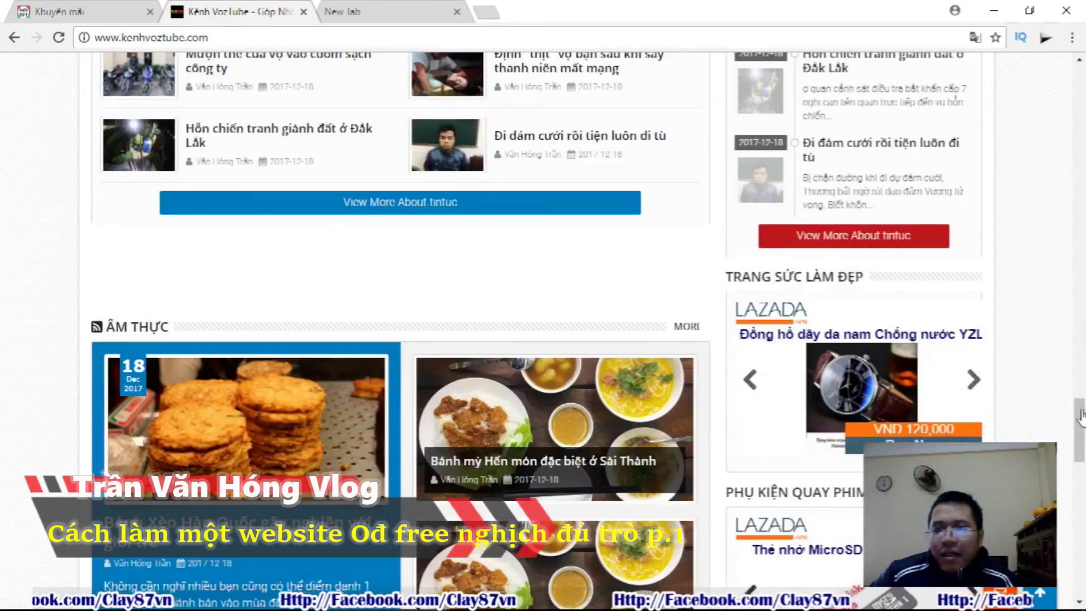
pyautogui.scroll(-12, 782, 487)
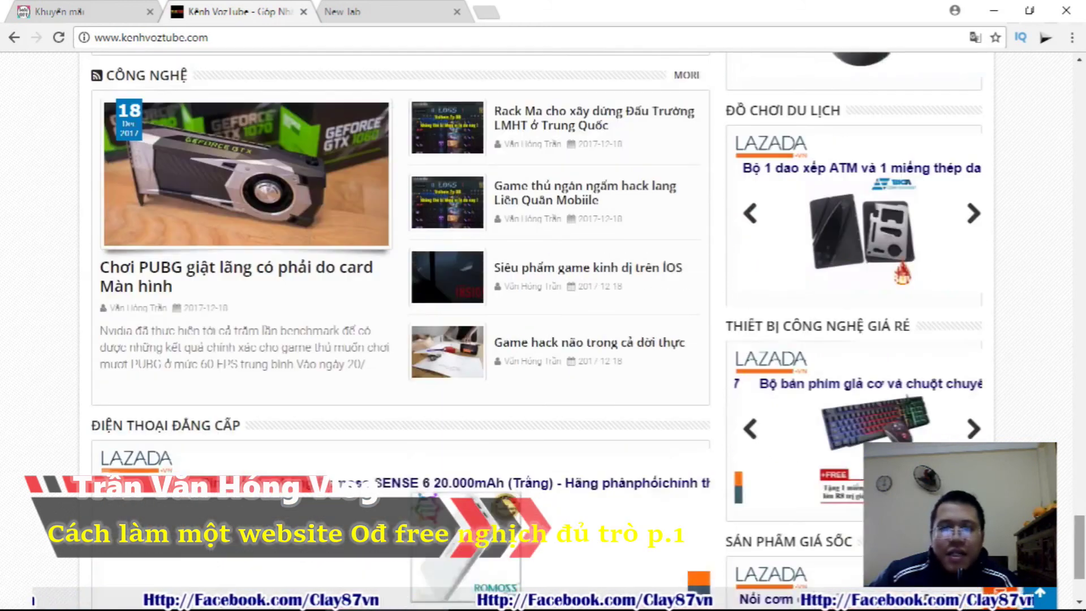
pyautogui.scroll(-2, 781, 486)
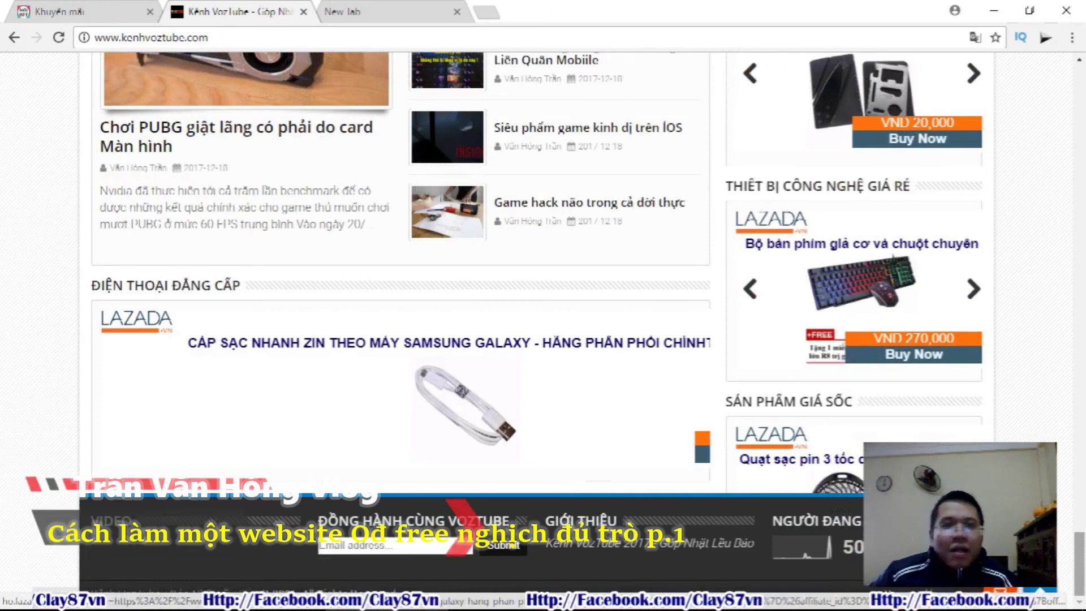
pyautogui.scroll(3, 1081, 562)
# Switch to an empty New Tab and minimize Chrome to reveal Cốc Cốc's Gmail sign-in page
pyautogui.click(403, 8)
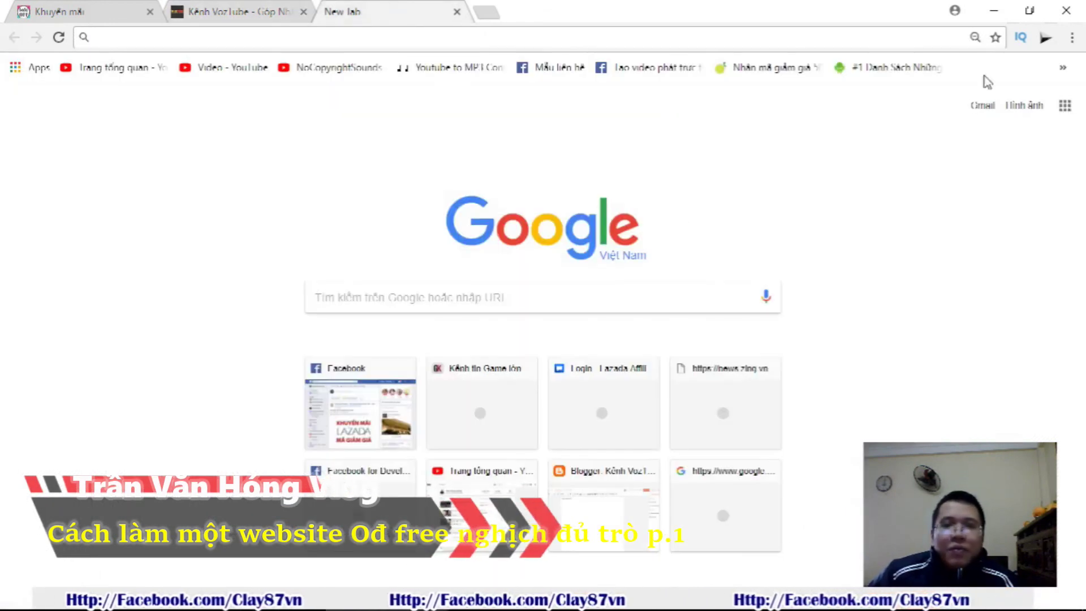
pyautogui.click(985, 12)
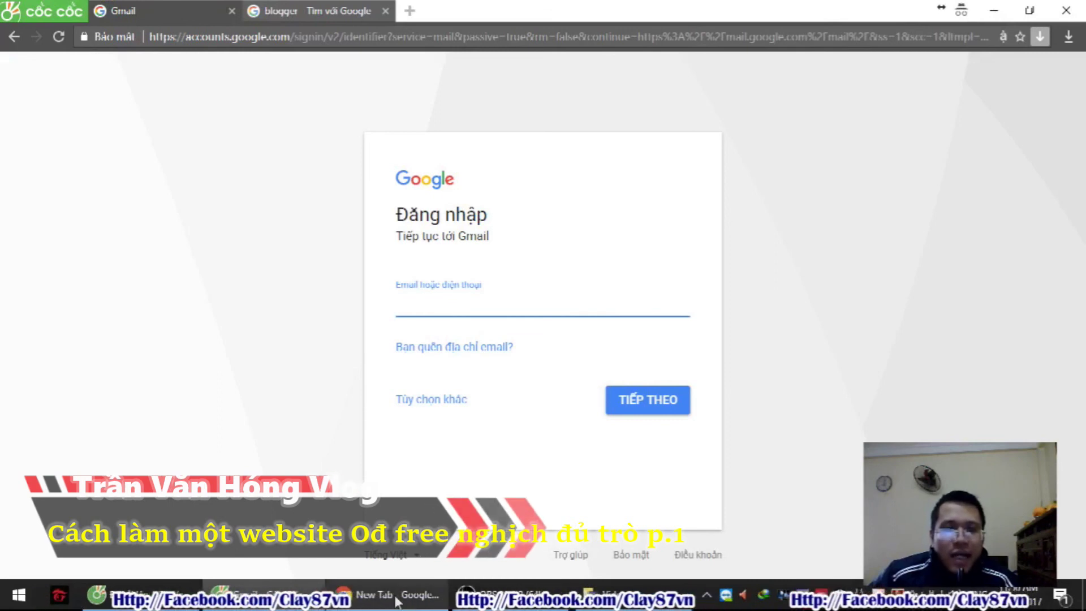
pyautogui.click(397, 598)
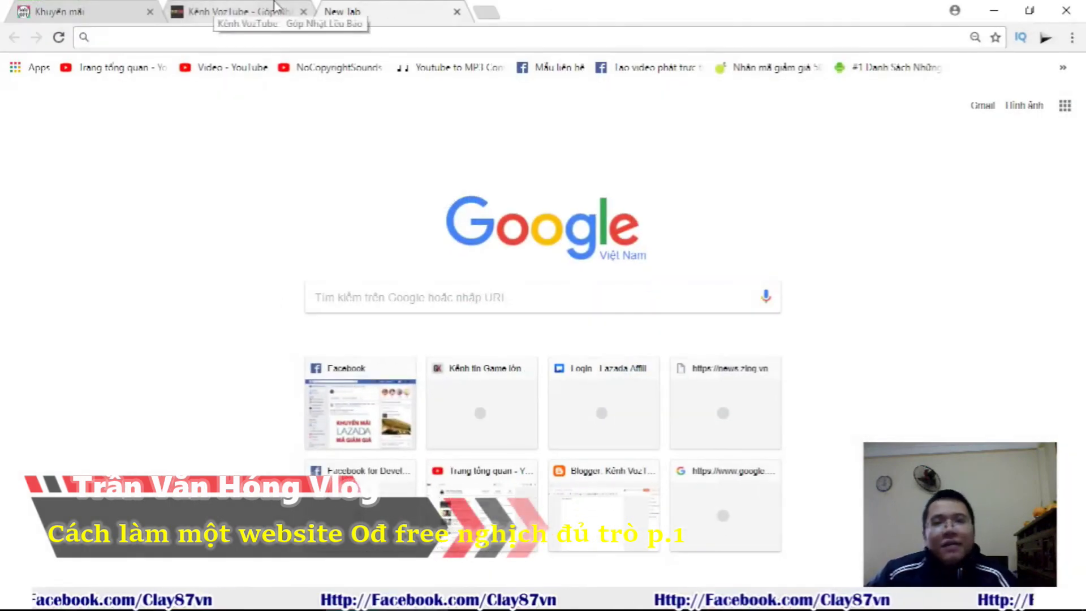
pyautogui.click(994, 17)
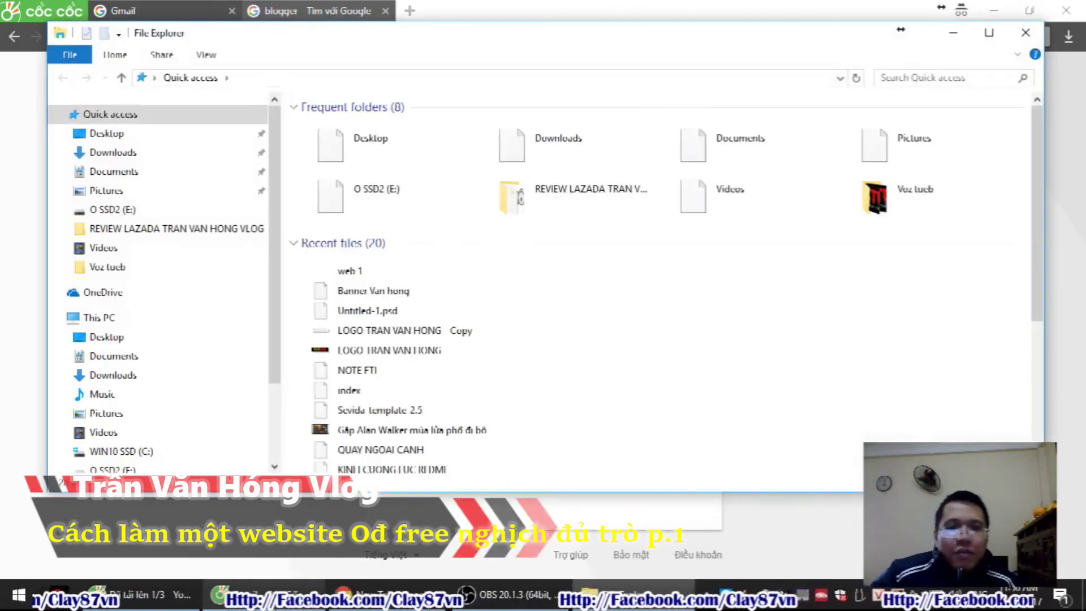
# Open the review folder under O SSD2 (E:) > MAU SEVIDEDA BLOGSPOT
pyautogui.scroll(-2, 124, 424)
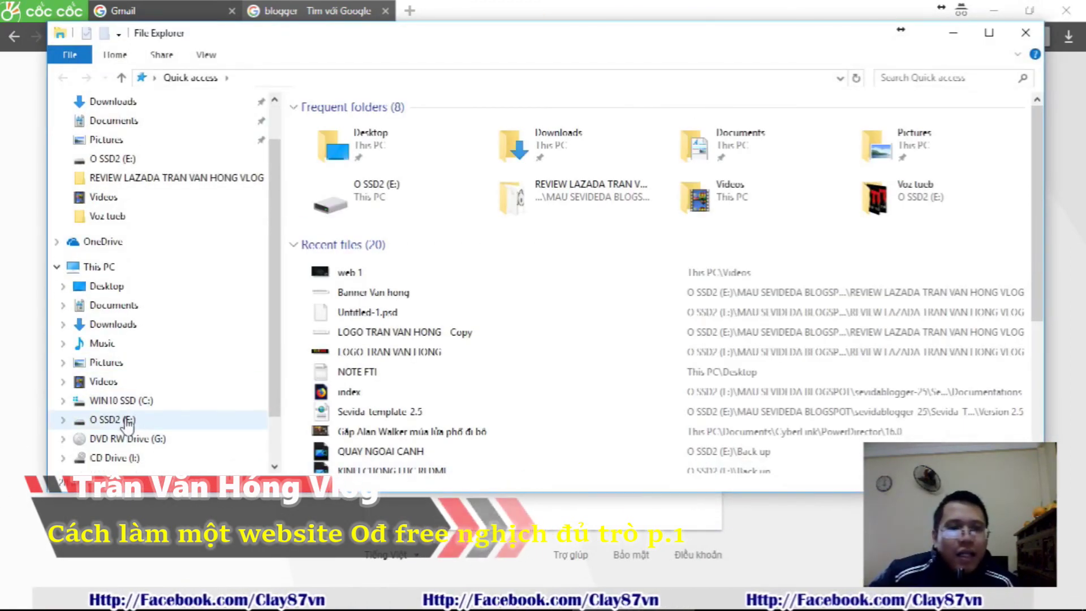
pyautogui.click(116, 419)
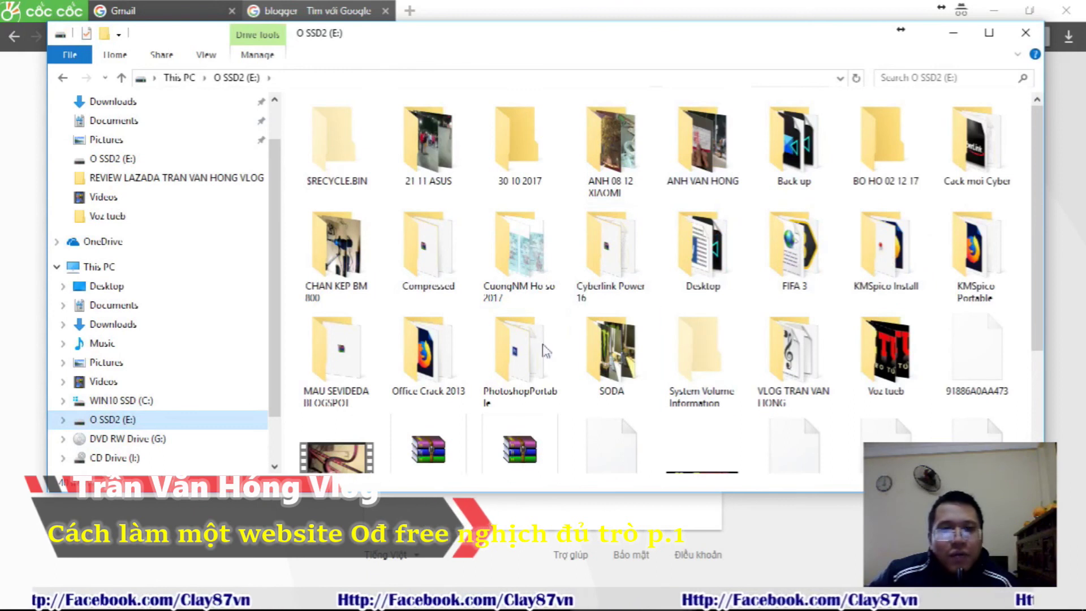
pyautogui.doubleClick(312, 348)
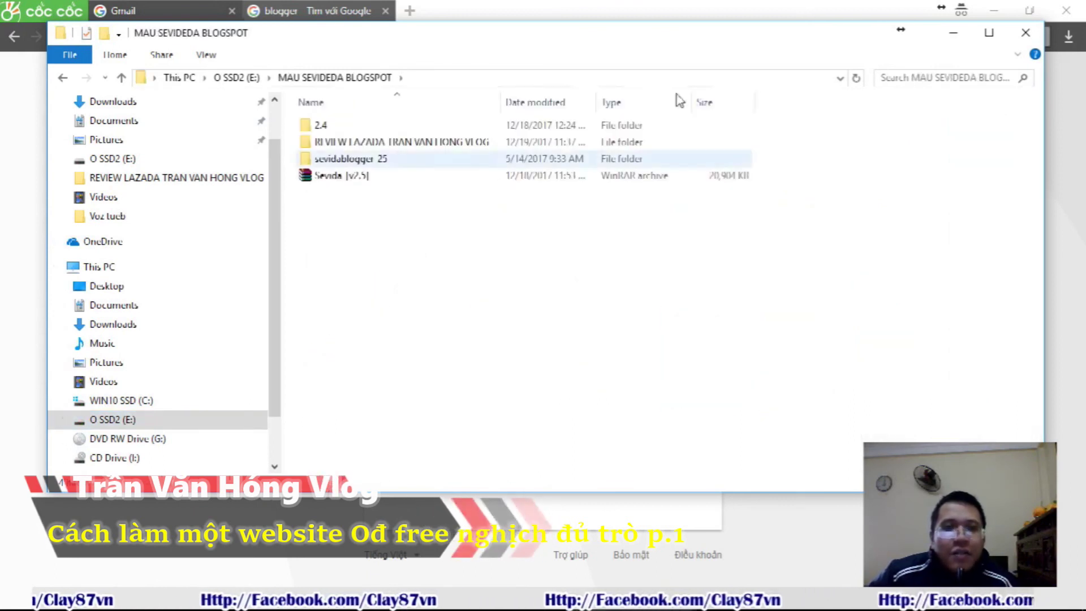
pyautogui.click(350, 144)
pyautogui.doubleClick(351, 144)
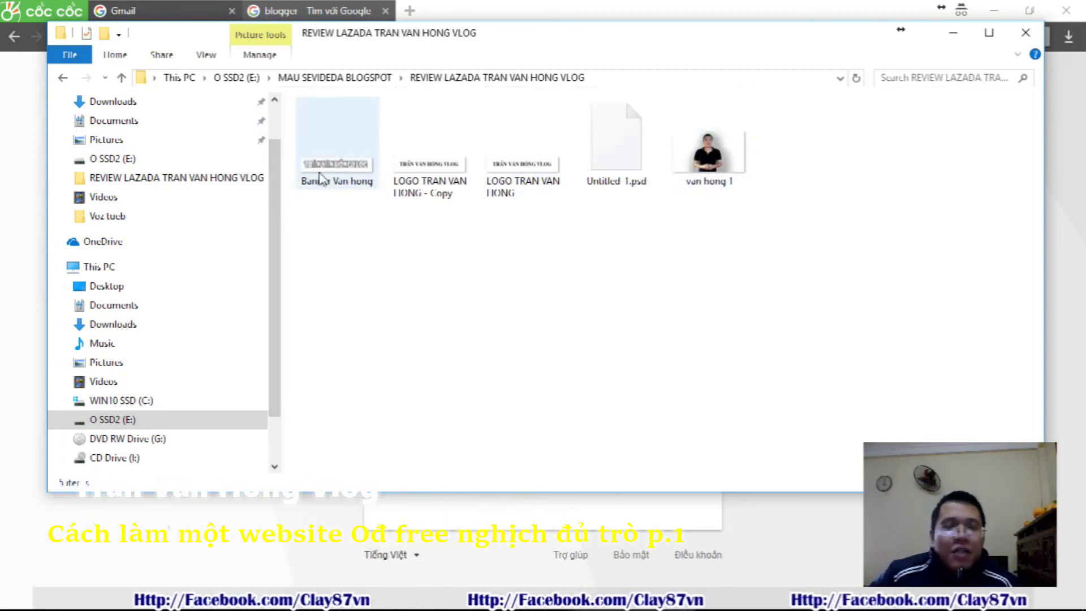
# Check the banner image's Details properties, confirming 690 x 132 dimensions, then close them
pyautogui.rightClick(338, 180)
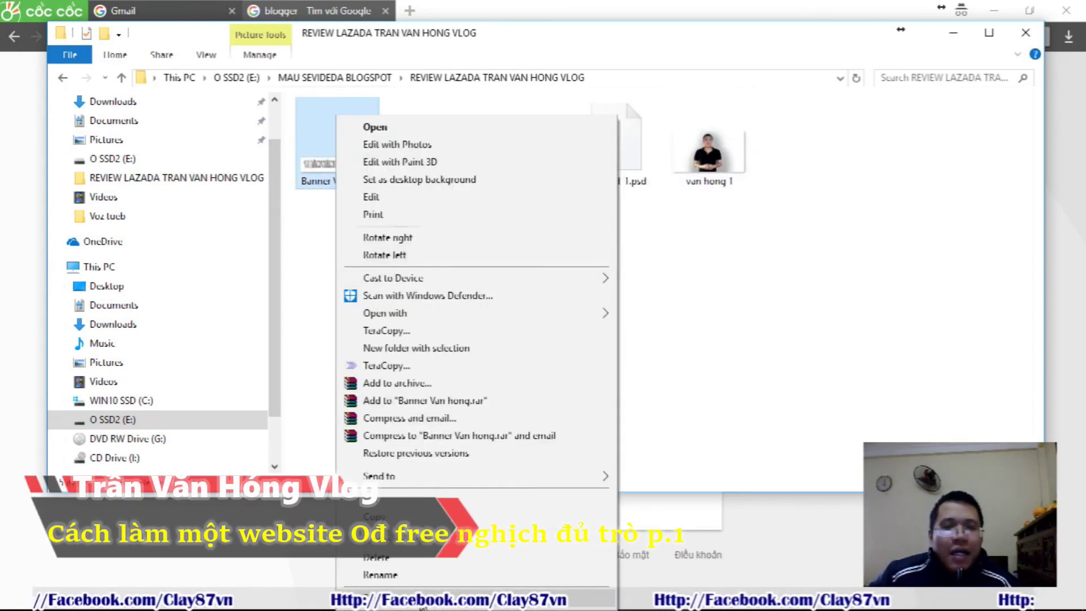
pyautogui.click(422, 603)
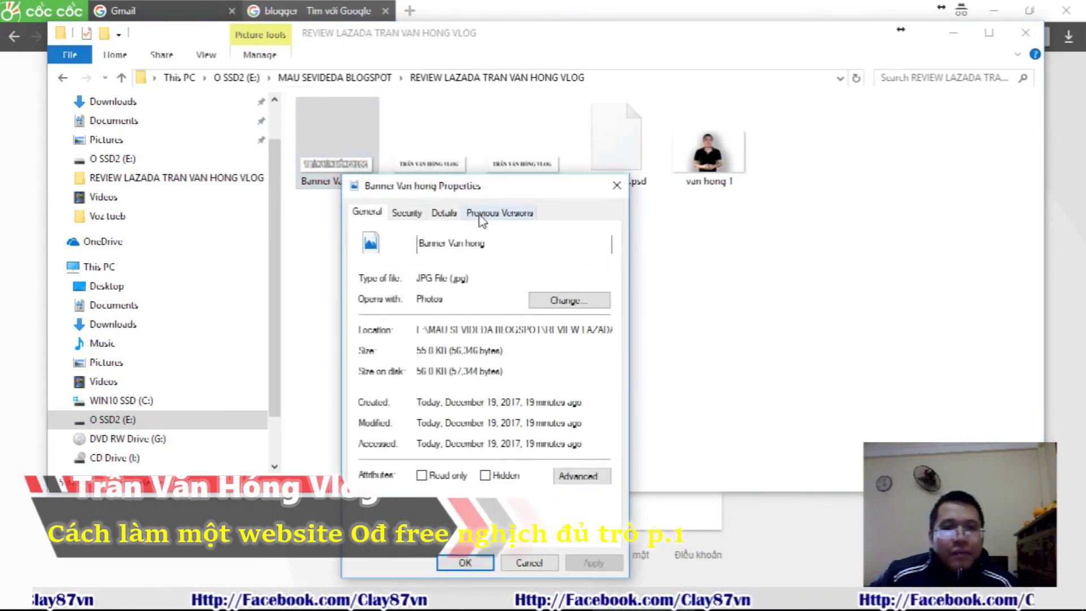
pyautogui.click(481, 214)
pyautogui.click(453, 217)
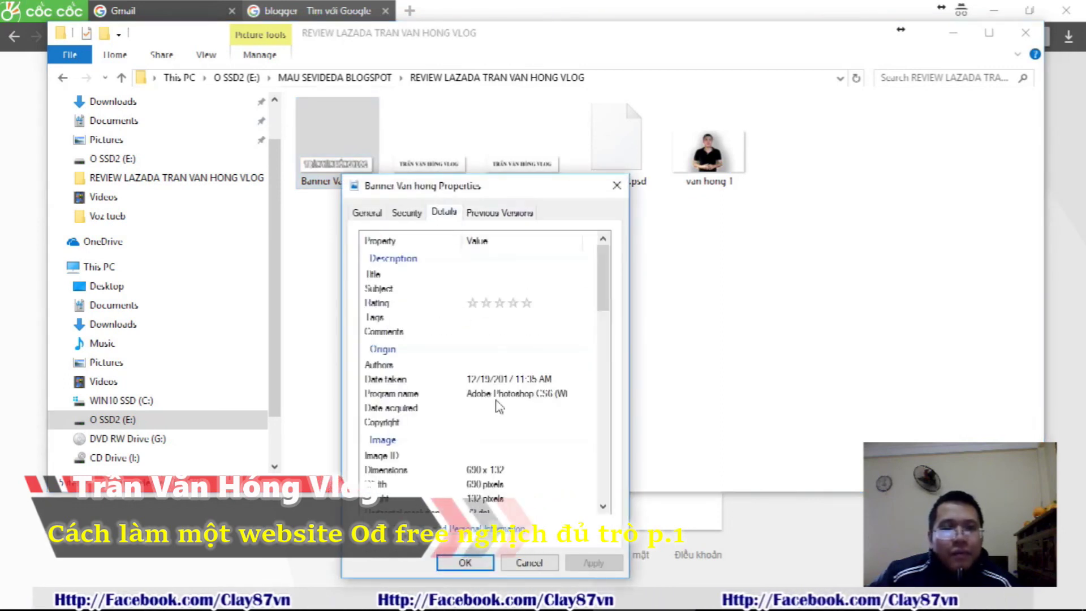
pyautogui.scroll(-1, 480, 407)
pyautogui.click(516, 431)
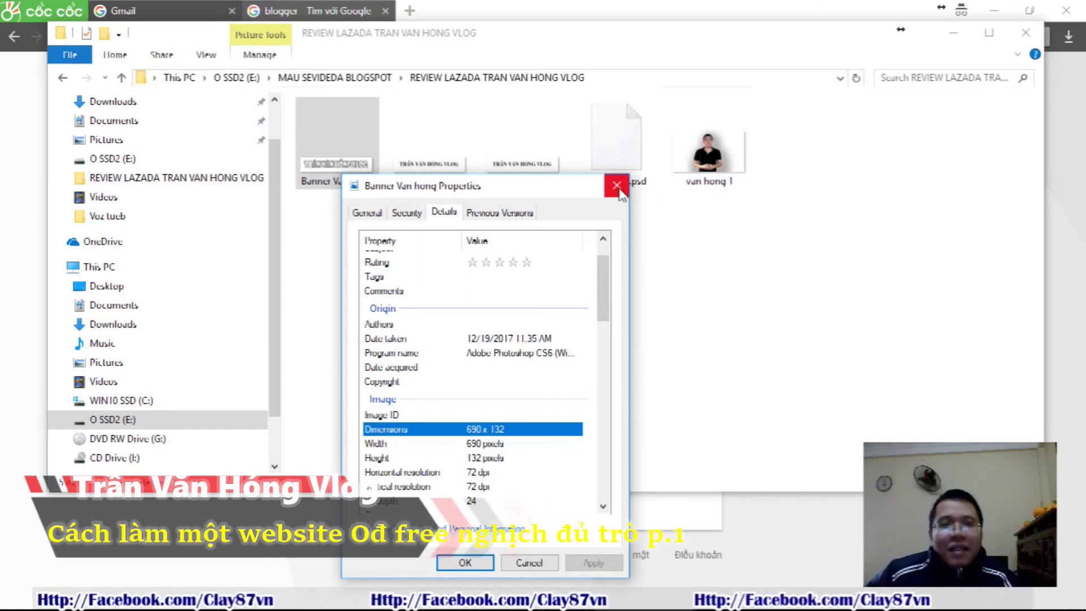
pyautogui.click(616, 187)
# Sign in to Gmail with the account e-mail and password, then return to the blogger results
pyautogui.click(952, 35)
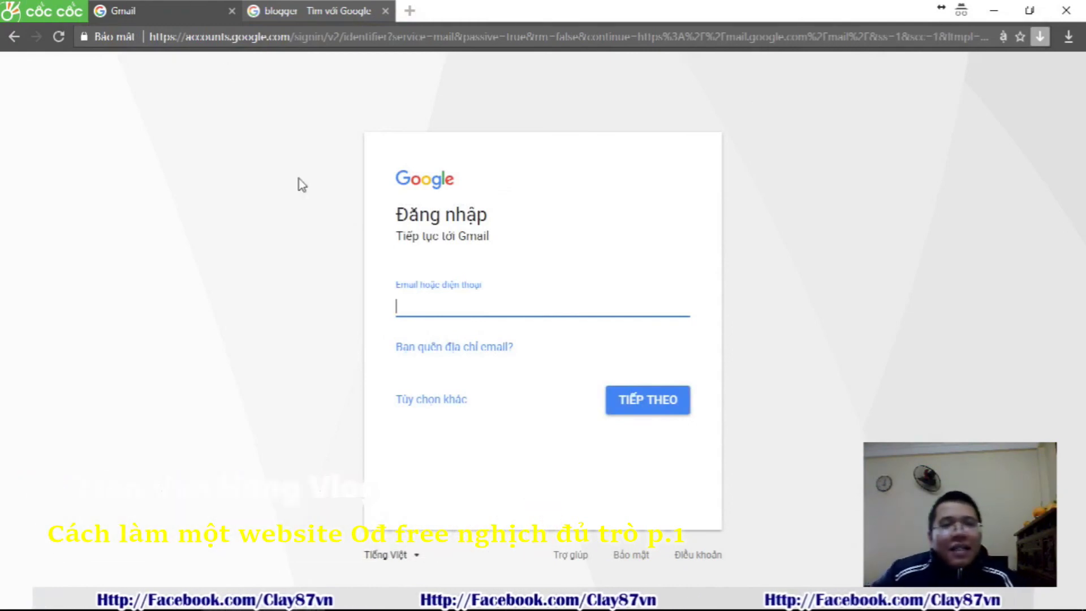
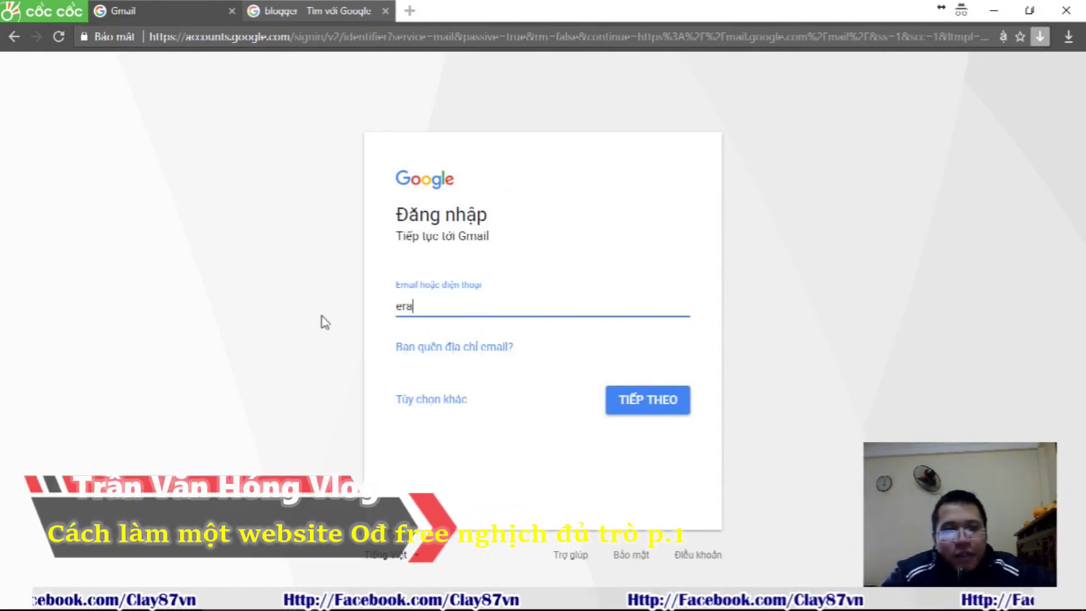
pyautogui.press('Return')
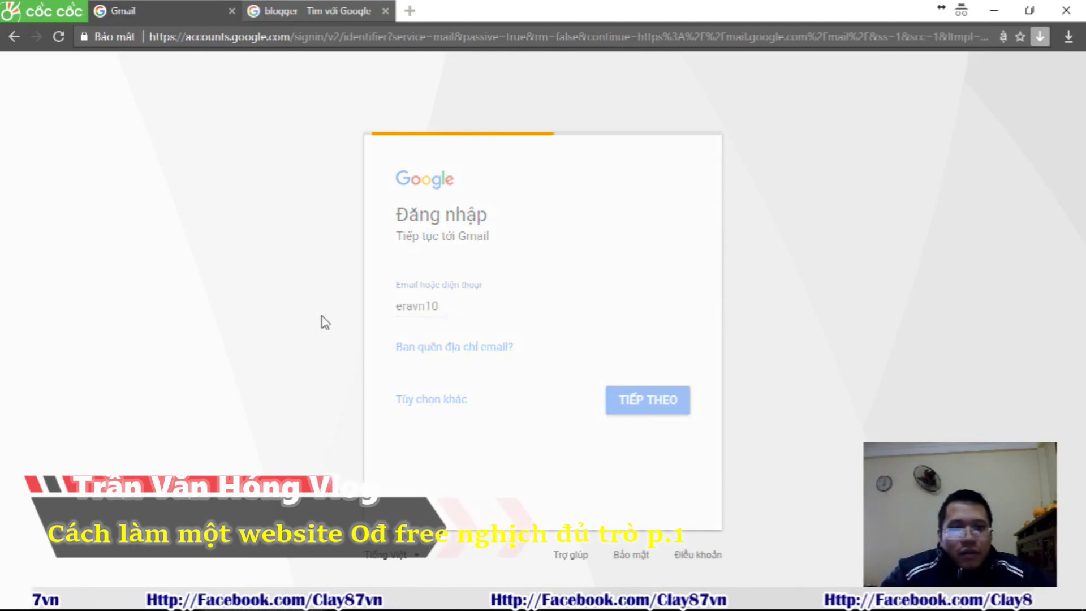
pyautogui.write('•••••••••')
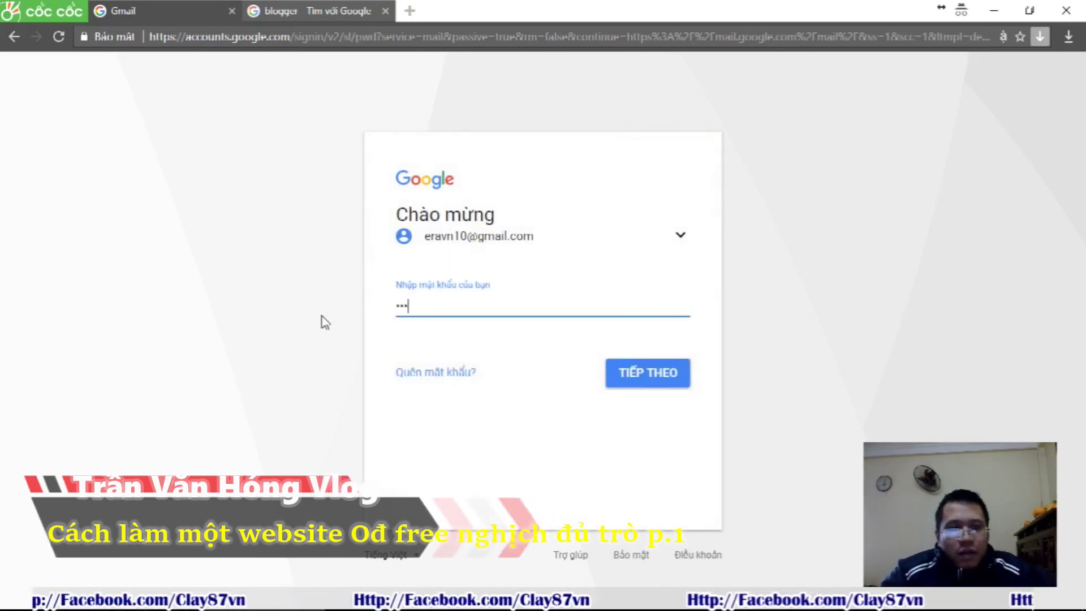
pyautogui.press('Return')
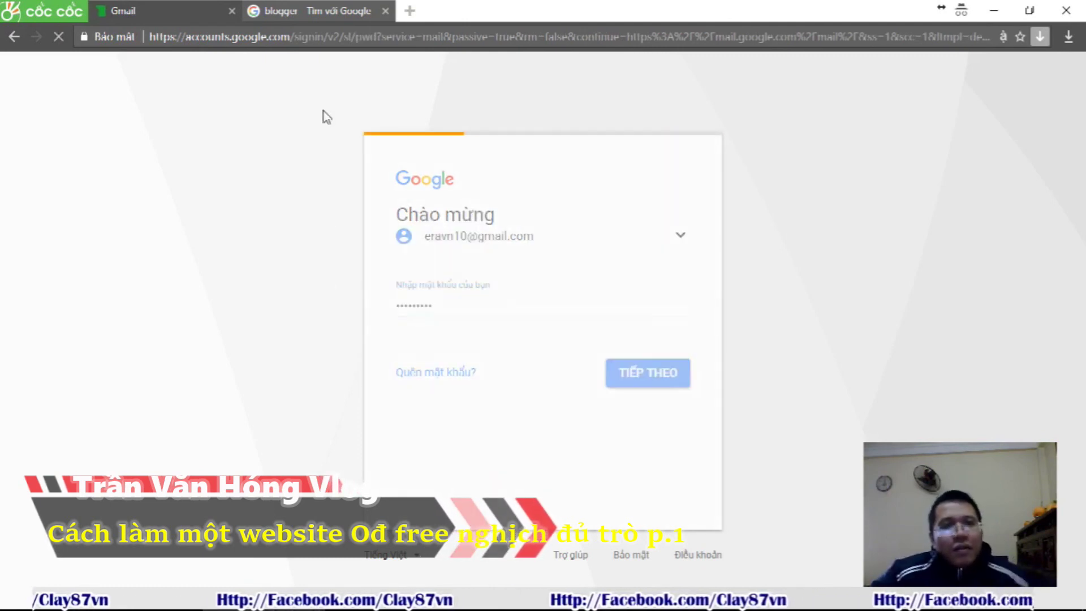
pyautogui.click(326, 9)
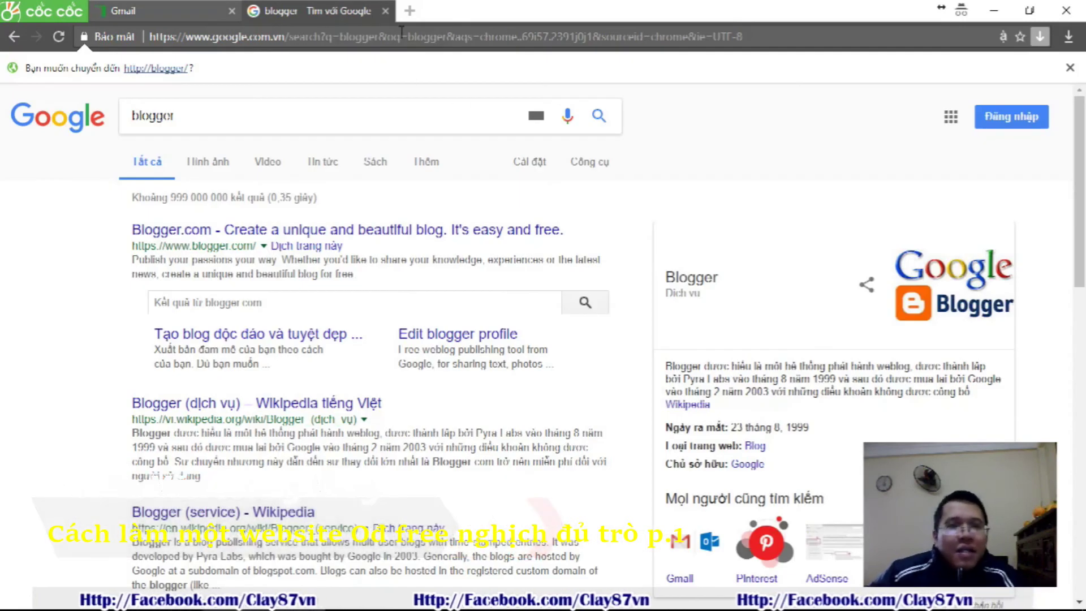
# Search Google for 'blogger' and open the Blogger.com result
pyautogui.click(192, 111)
pyautogui.moveTo(192, 112); pyautogui.dragTo(125, 113)
pyautogui.write('blo')
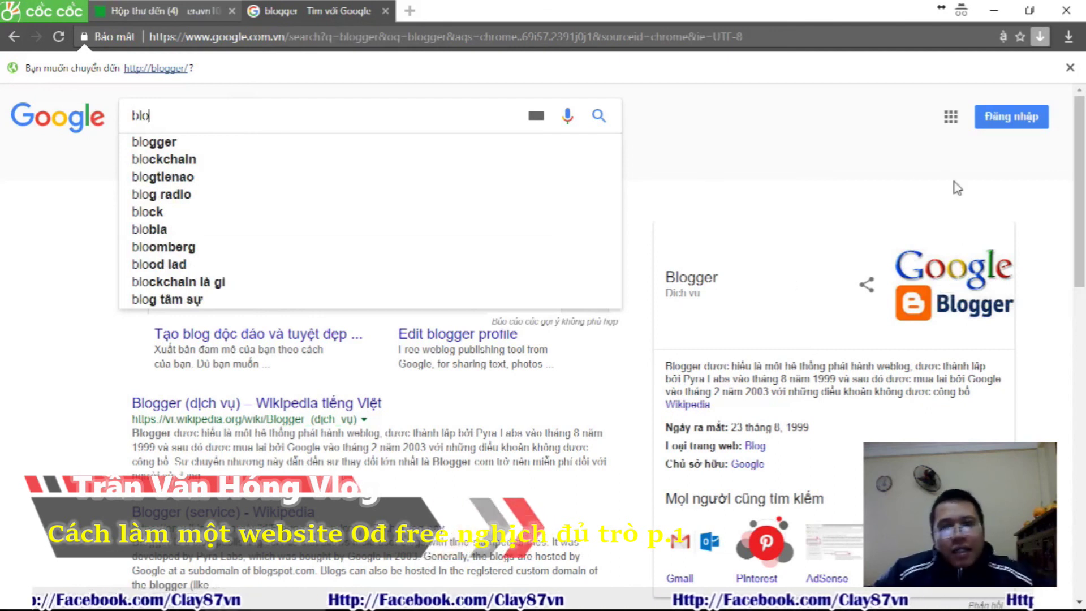
pyautogui.write('gger')
pyautogui.press('Return')
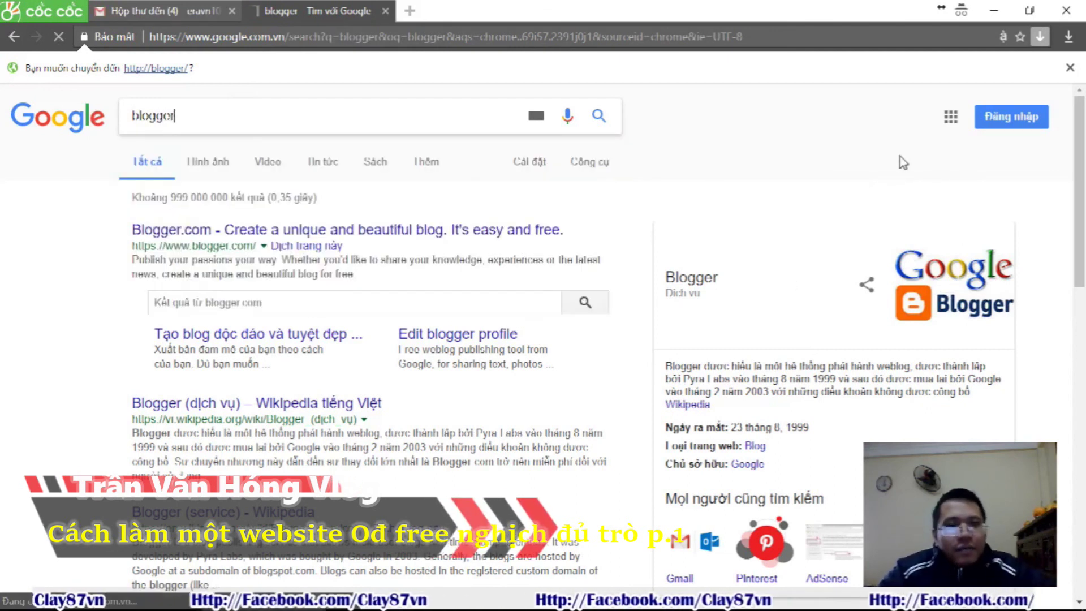
pyautogui.click(277, 204)
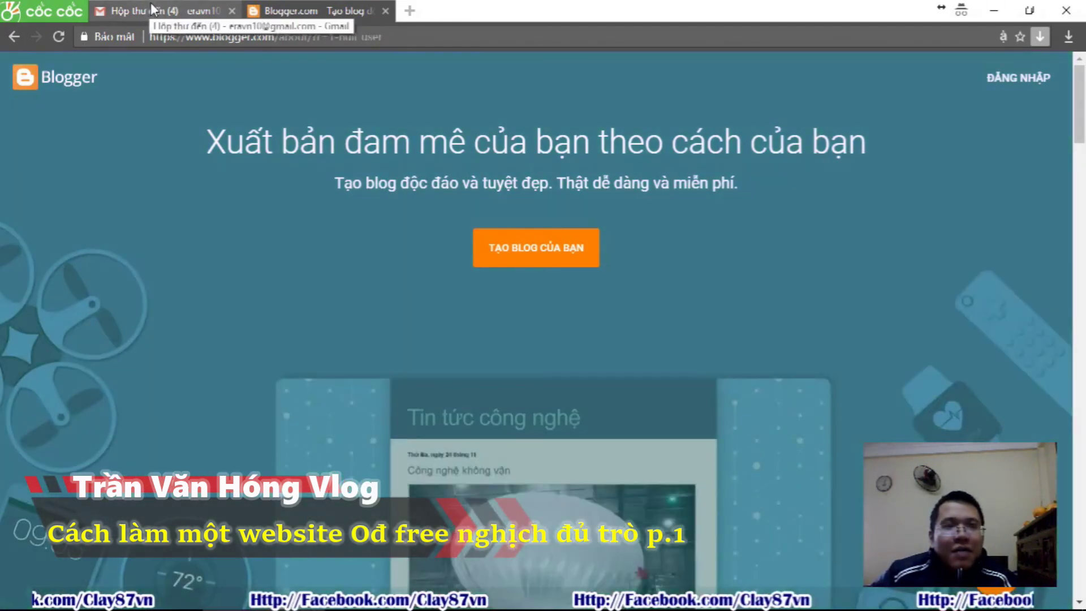
# Glance at the Gmail inbox tab, then settle back on the Blogger page
pyautogui.click(153, 8)
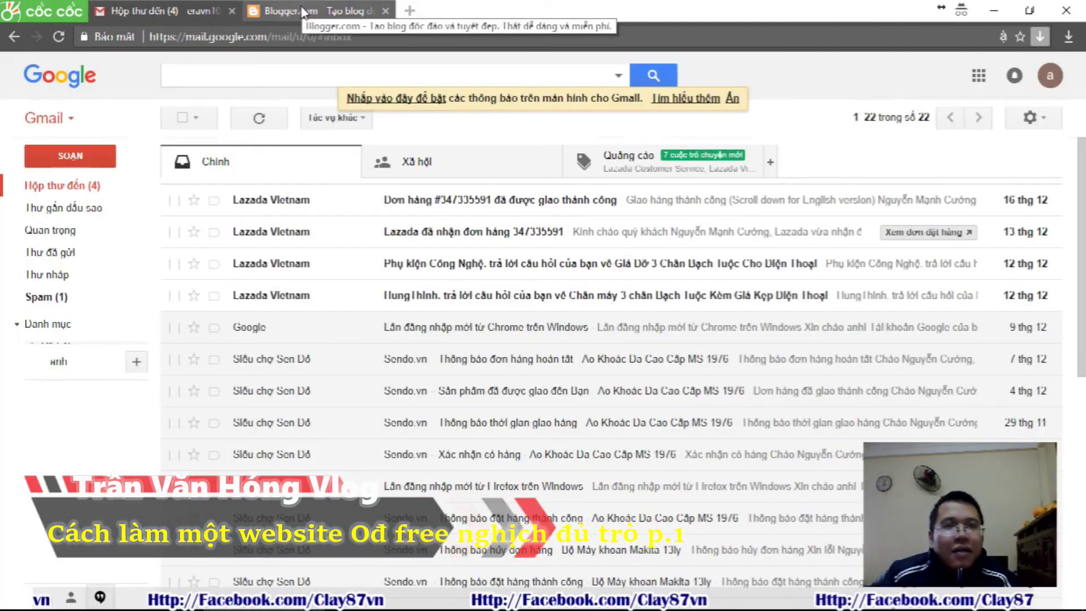
pyautogui.click(301, 8)
pyautogui.click(218, 10)
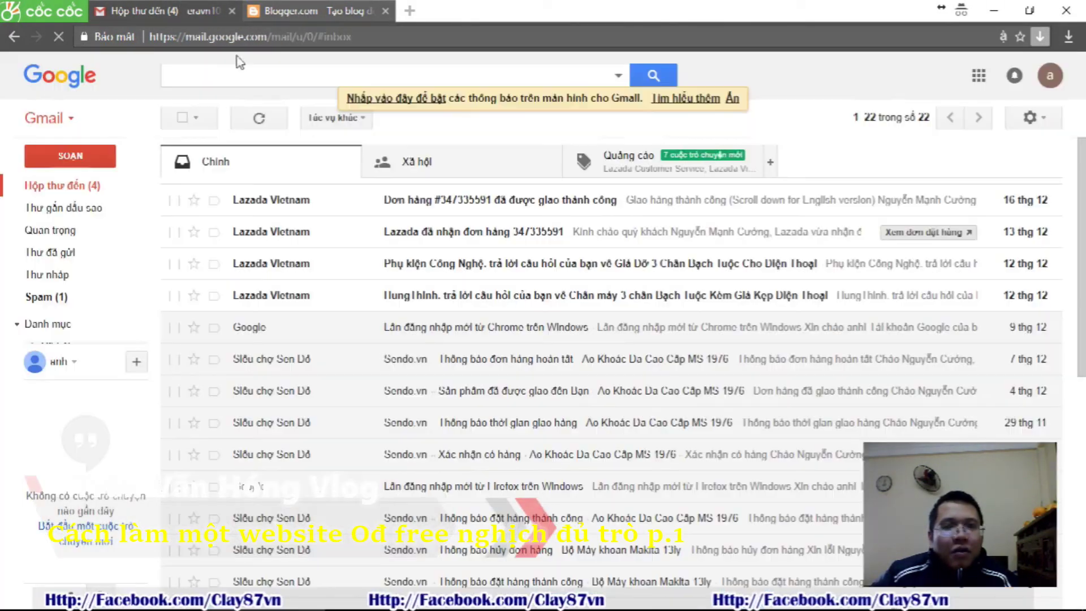
pyautogui.click(295, 7)
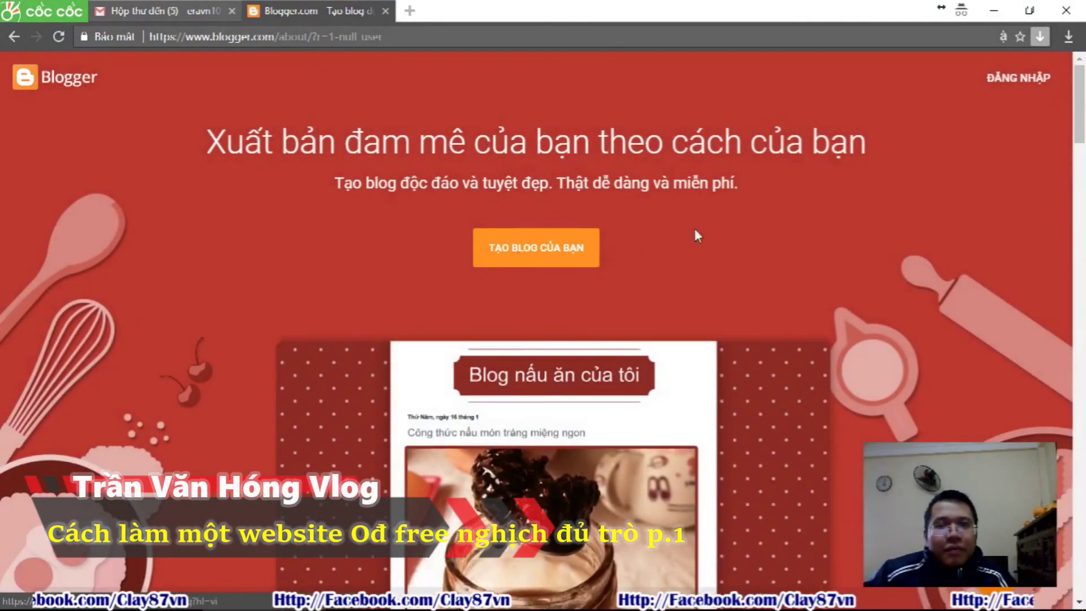
# Sign in to Blogger with the account password
pyautogui.click(1023, 79)
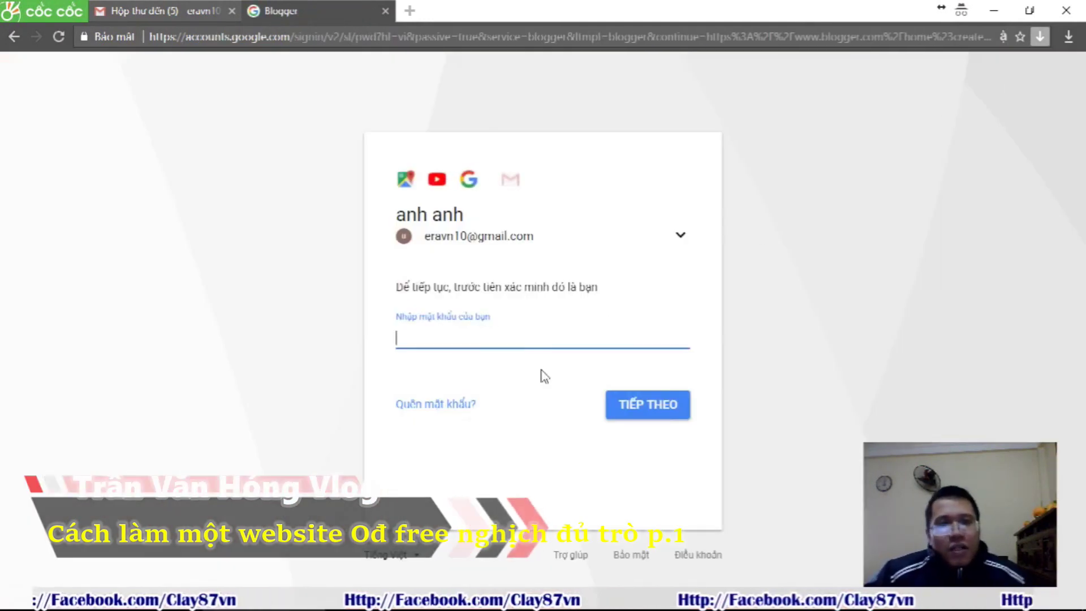
pyautogui.write('*********')
pyautogui.press('Return')
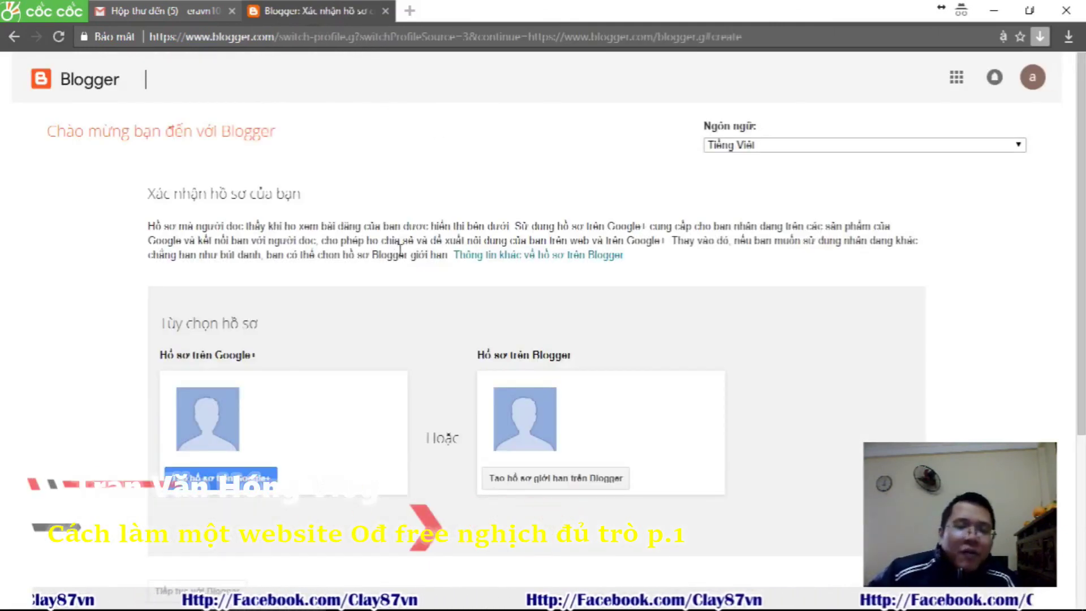
# Choose 'Tạo hồ sơ trên Google+' to create a Google+ profile
pyautogui.scroll(-1, 401, 257)
pyautogui.scroll(-1, 401, 256)
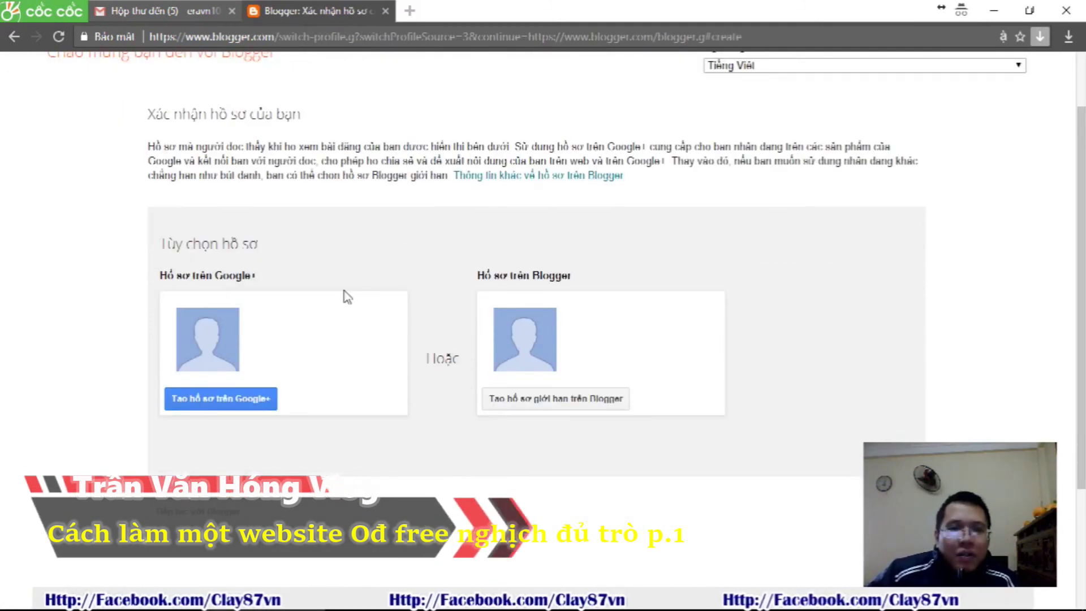
pyautogui.click(217, 400)
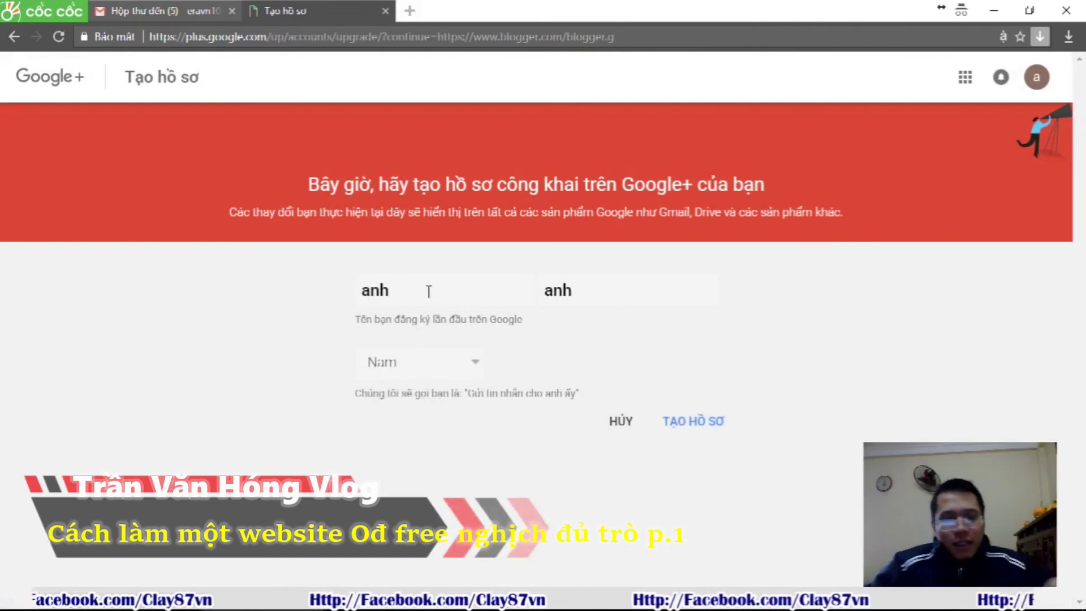
# Replace the first name with the user's name and create the Google+ profile
pyautogui.press('BackSpace')
pyautogui.press('BackSpace')
pyautogui.press('BackSpace')
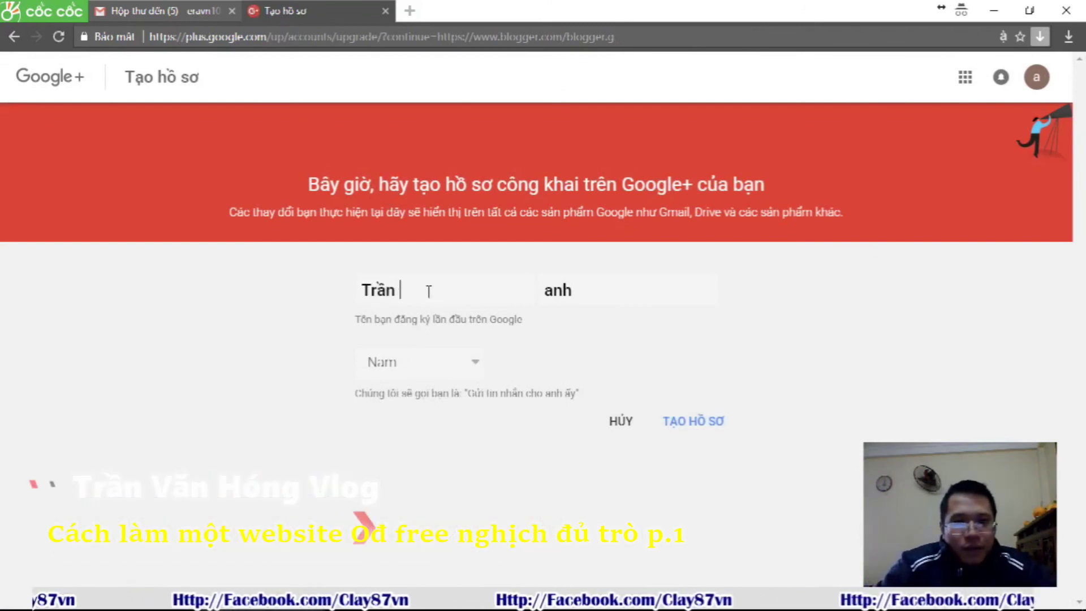
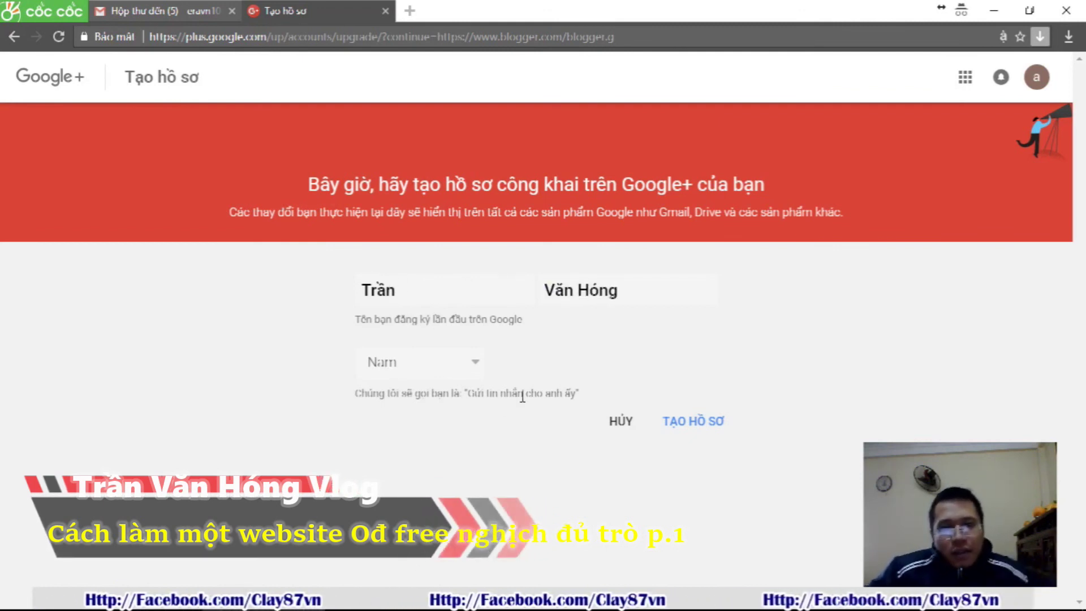
pyautogui.click(691, 423)
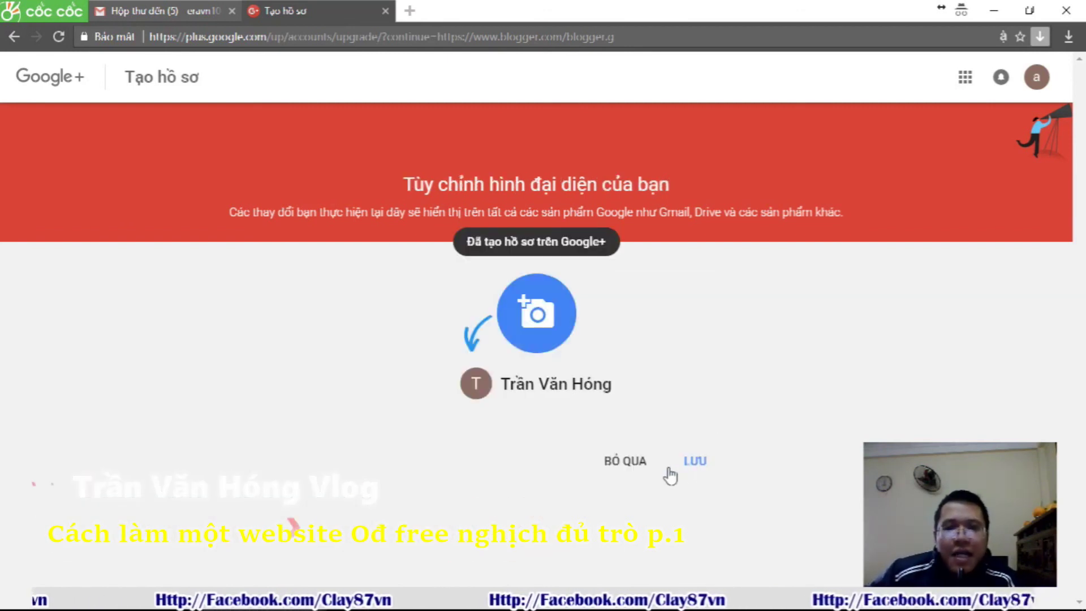
# Upload a profile photo from the Lazada review folder in E:\MAU SEVIDEDA BLOGSPOT
pyautogui.click(524, 313)
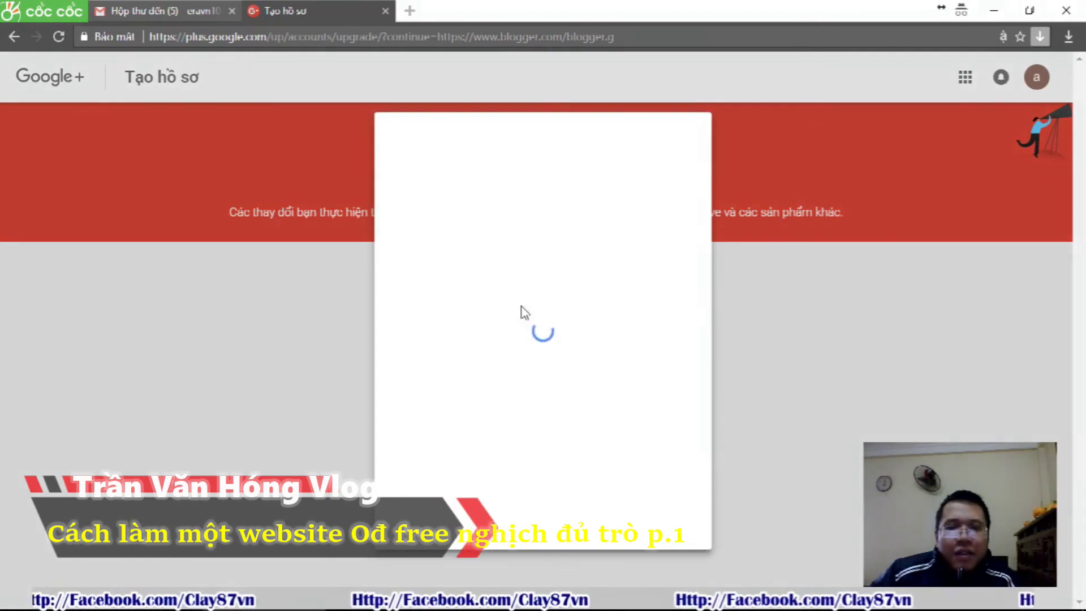
pyautogui.click(430, 223)
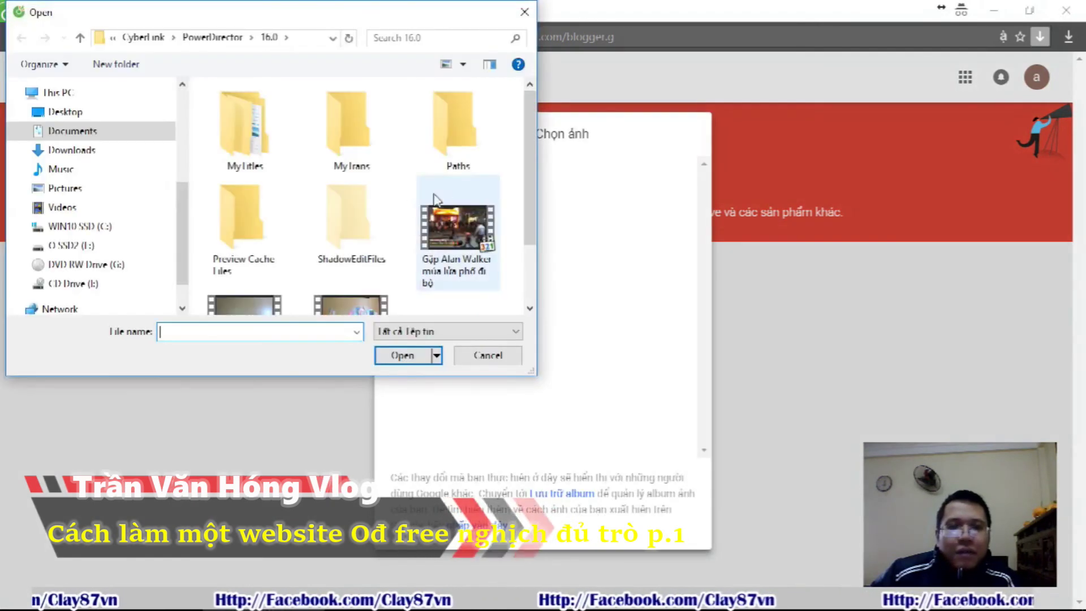
pyautogui.click(102, 247)
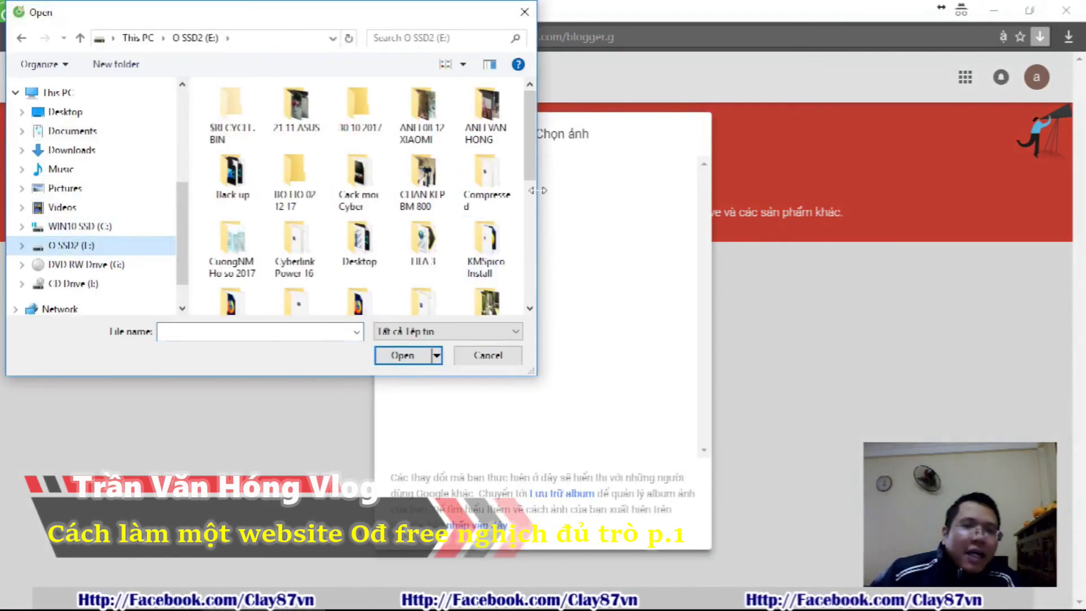
pyautogui.scroll(-2, 384, 187)
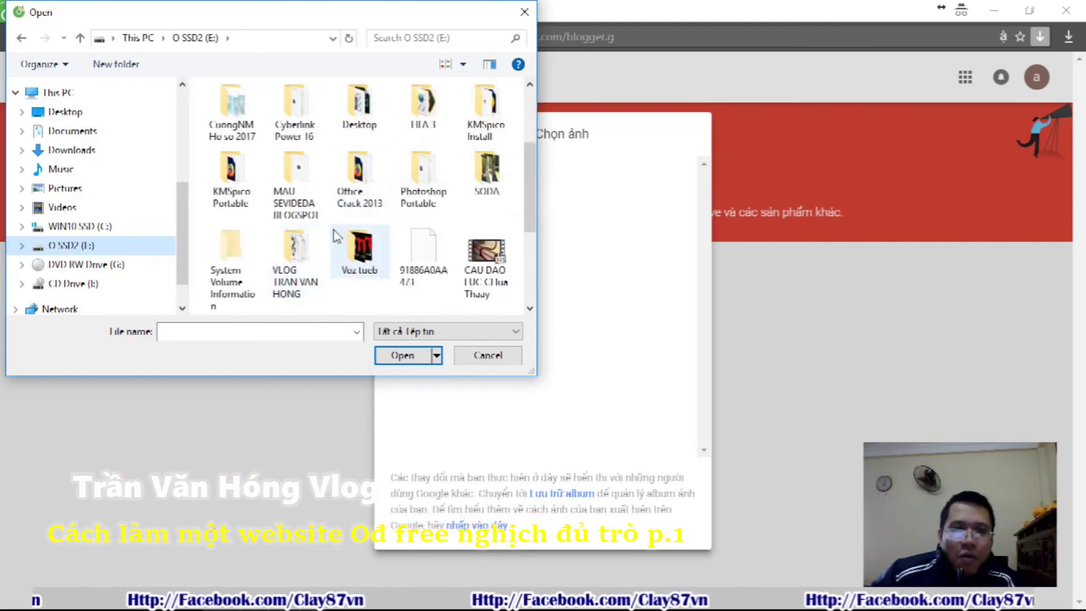
pyautogui.click(303, 200)
pyautogui.doubleClick(304, 201)
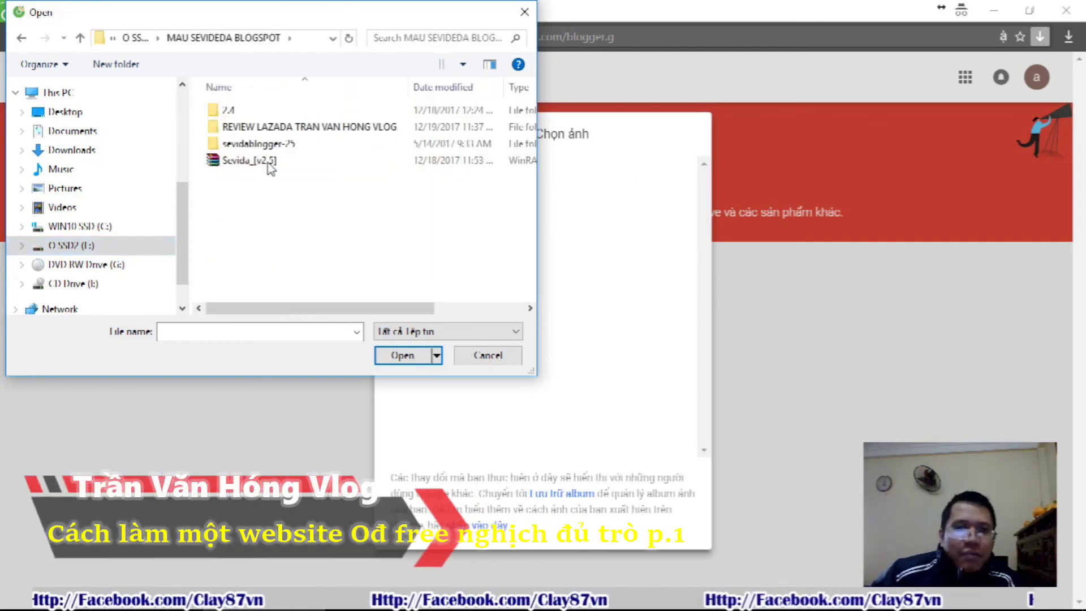
pyautogui.doubleClick(263, 127)
pyautogui.click(345, 195)
pyautogui.doubleClick(343, 194)
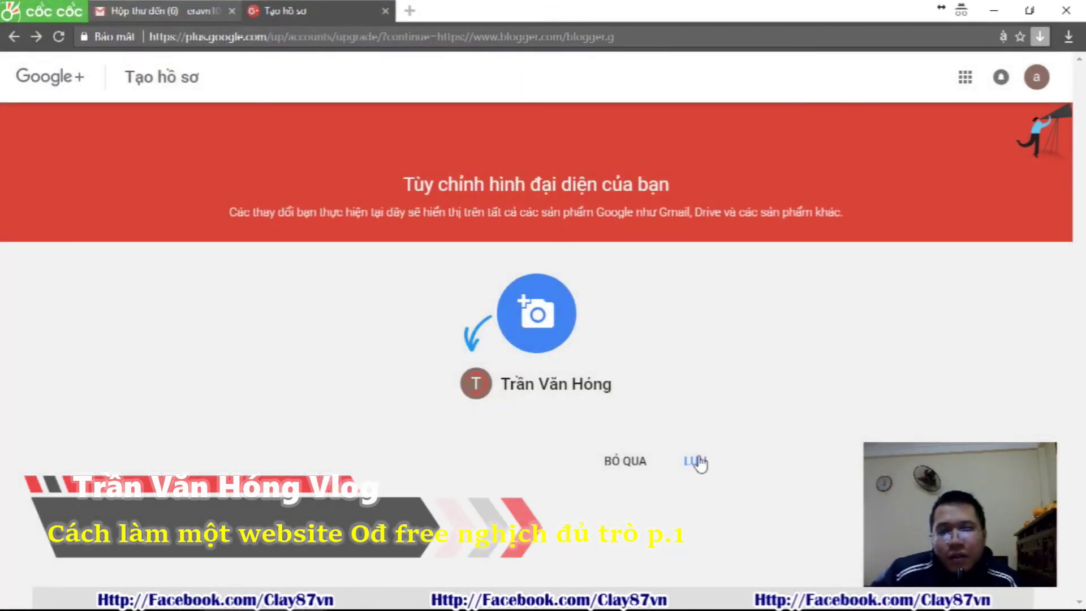
# Save the Google+ profile, visit Google+ and dismiss its welcome card, then open a new tab
pyautogui.click(697, 461)
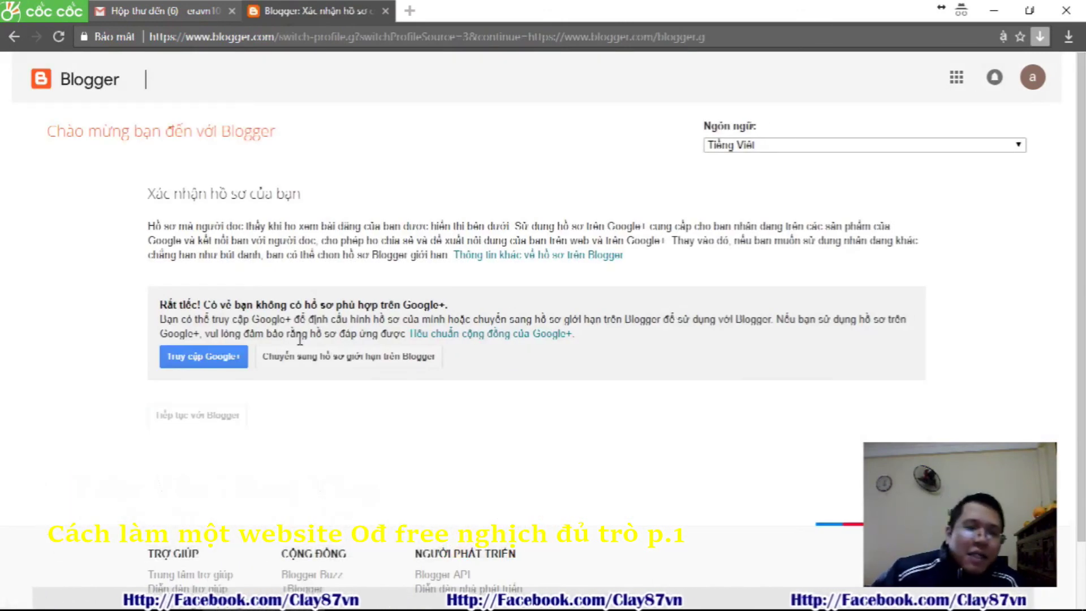
pyautogui.click(211, 364)
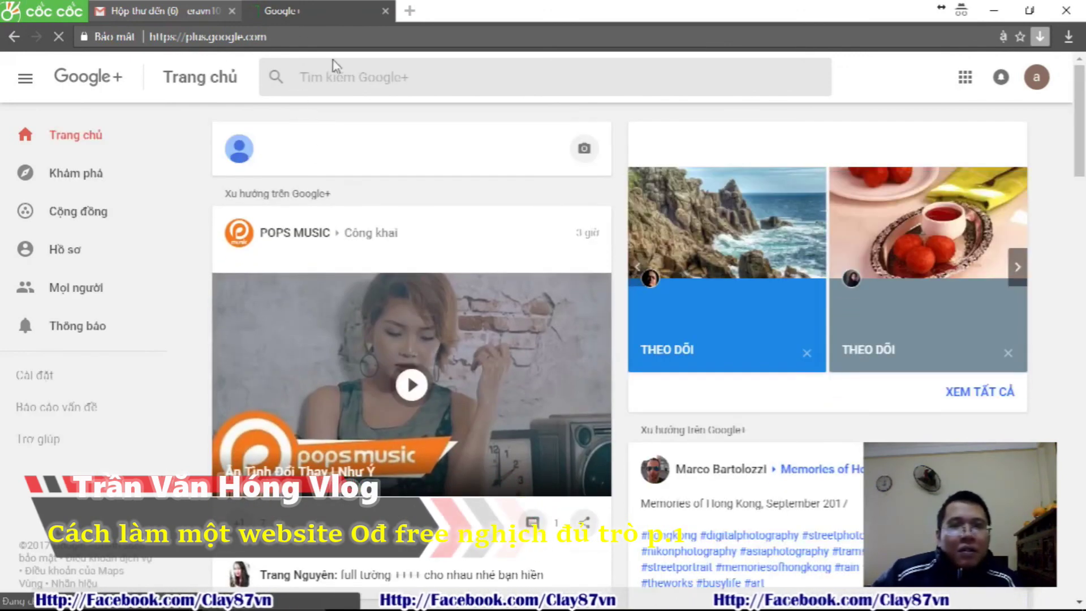
pyautogui.click(1000, 78)
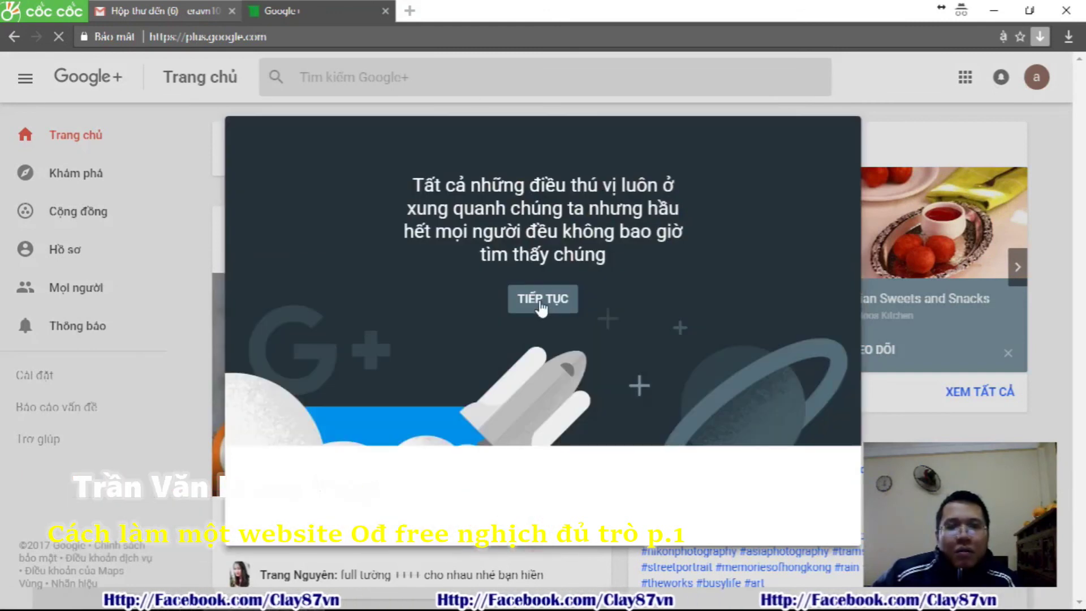
pyautogui.click(542, 299)
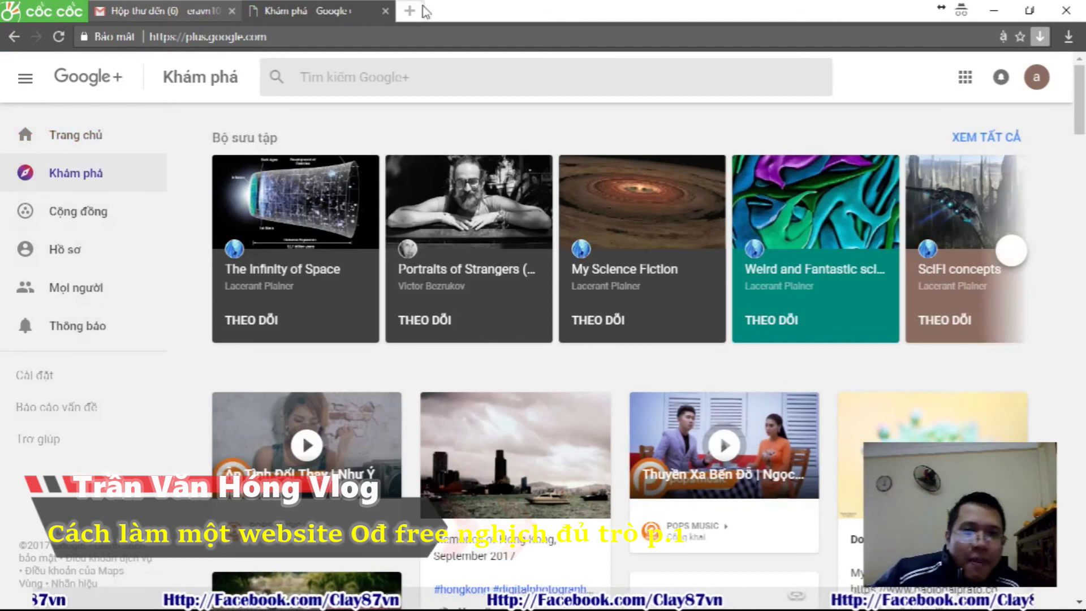
pyautogui.click(411, 11)
# Search 'blogger', open Blogger.com, sign in, and continue with the Google+ profile
pyautogui.write('blo')
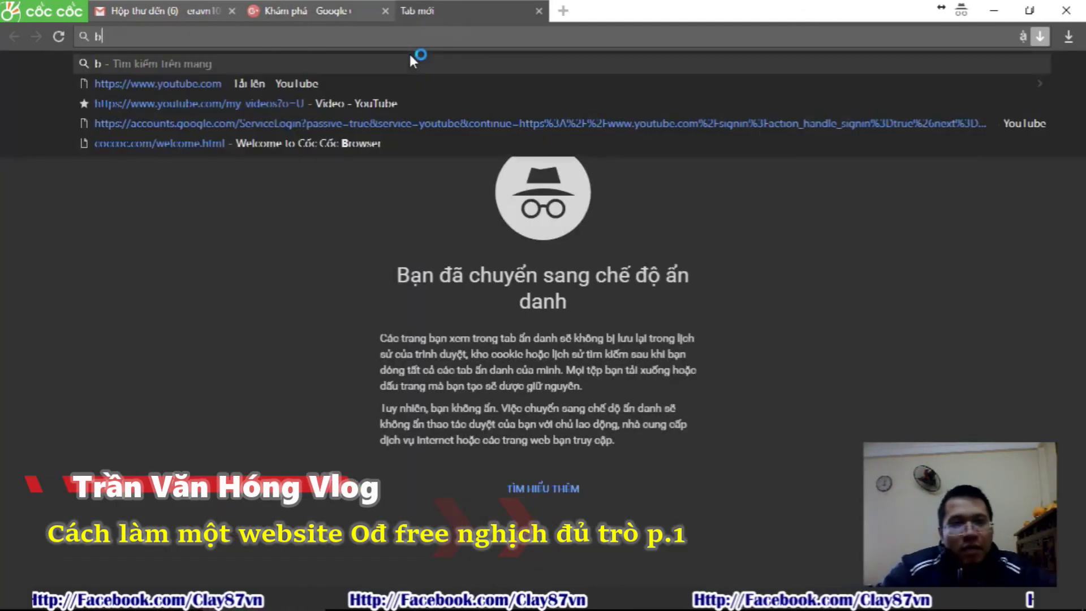
pyautogui.write('gger')
pyautogui.press('Return')
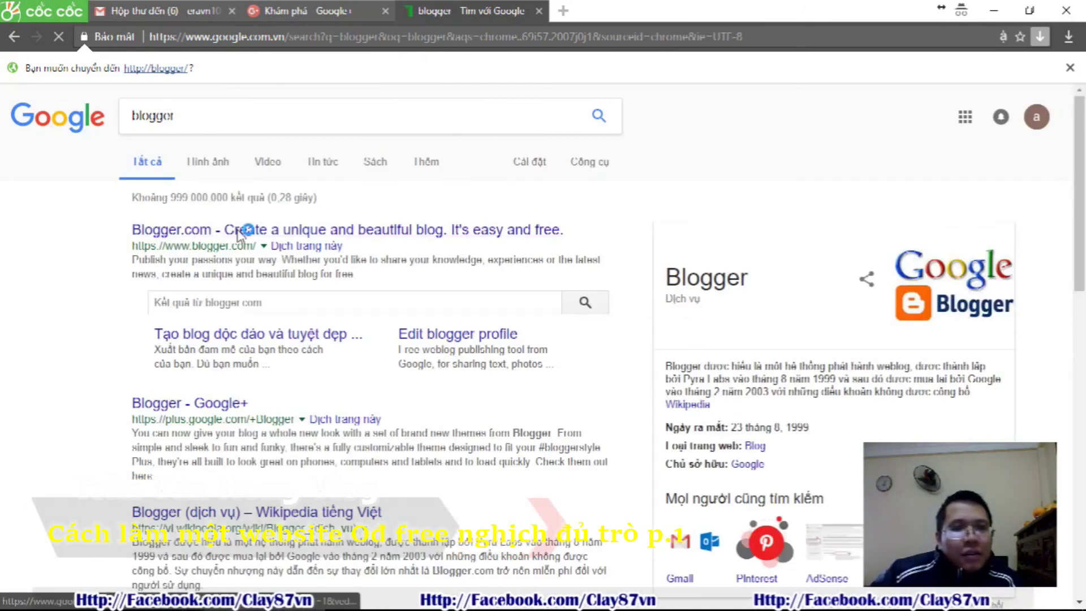
pyautogui.click(238, 229)
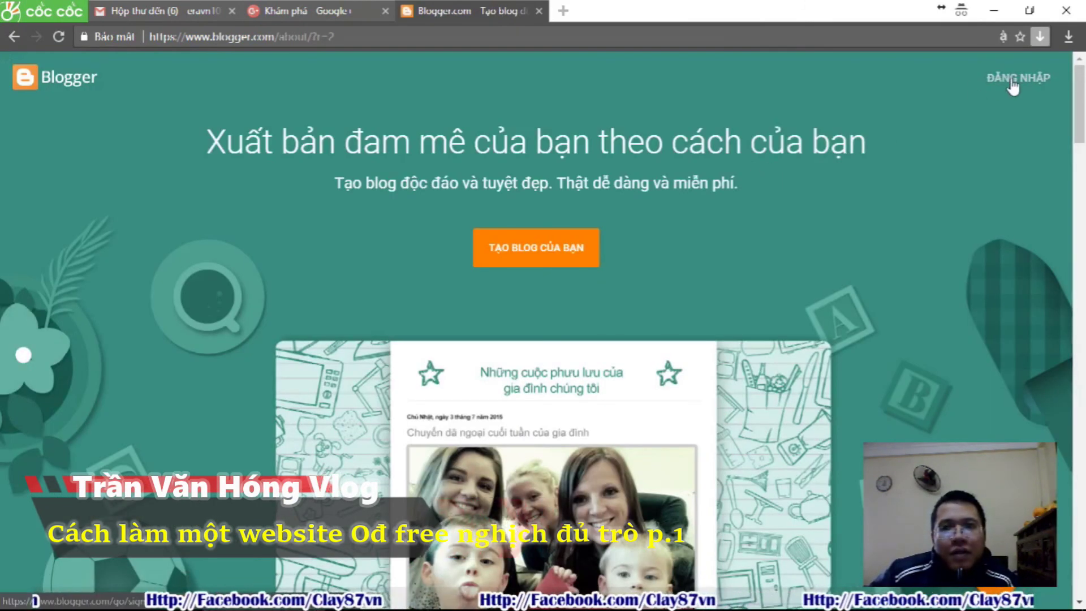
pyautogui.click(1015, 85)
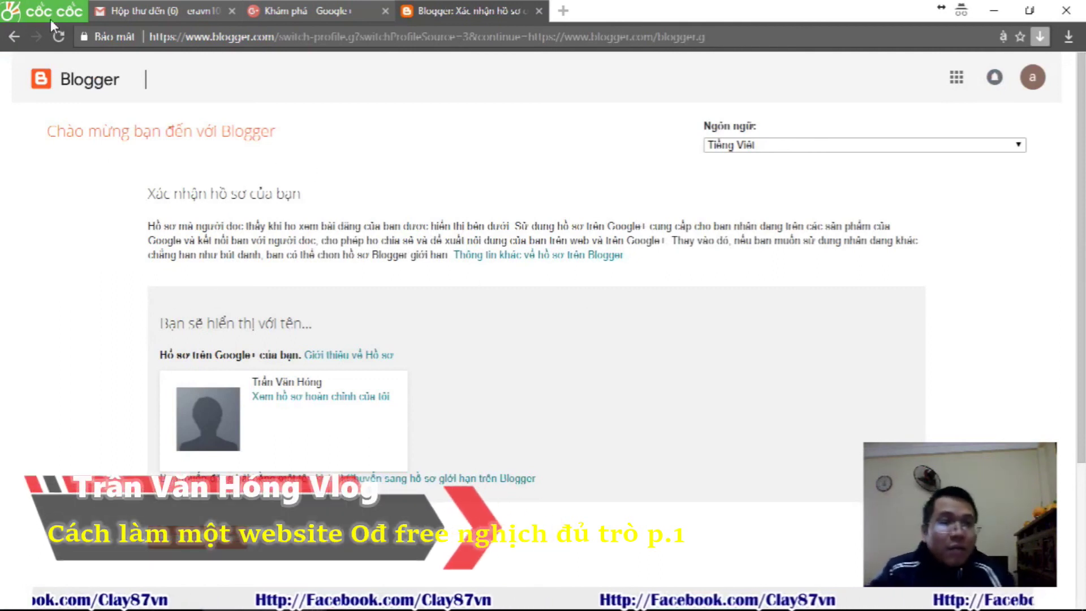
pyautogui.click(229, 547)
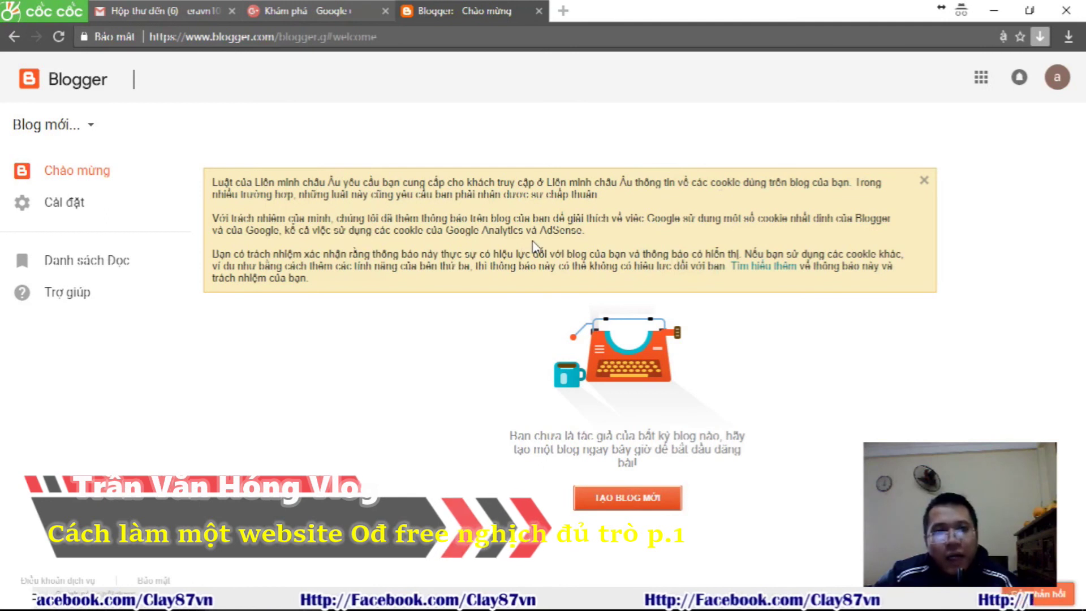
# Start a new blog titled 'Review Sản Phẩm Giá Rẻ Lazada Shopee Sendo'
pyautogui.click(621, 500)
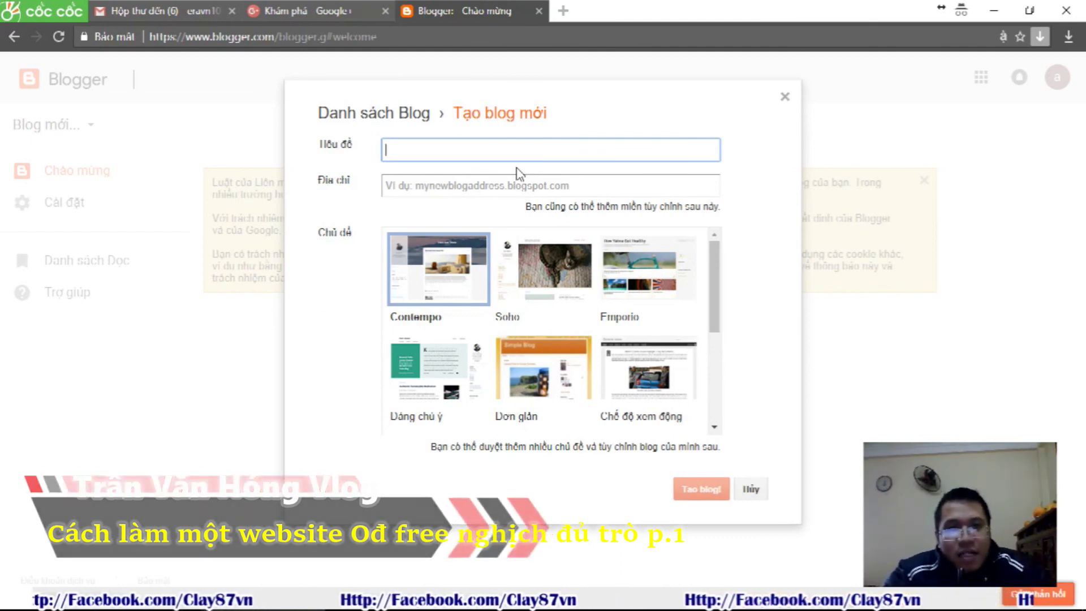
pyautogui.write('Review Sản Phẩm Giá Rẻ Lazada SH')
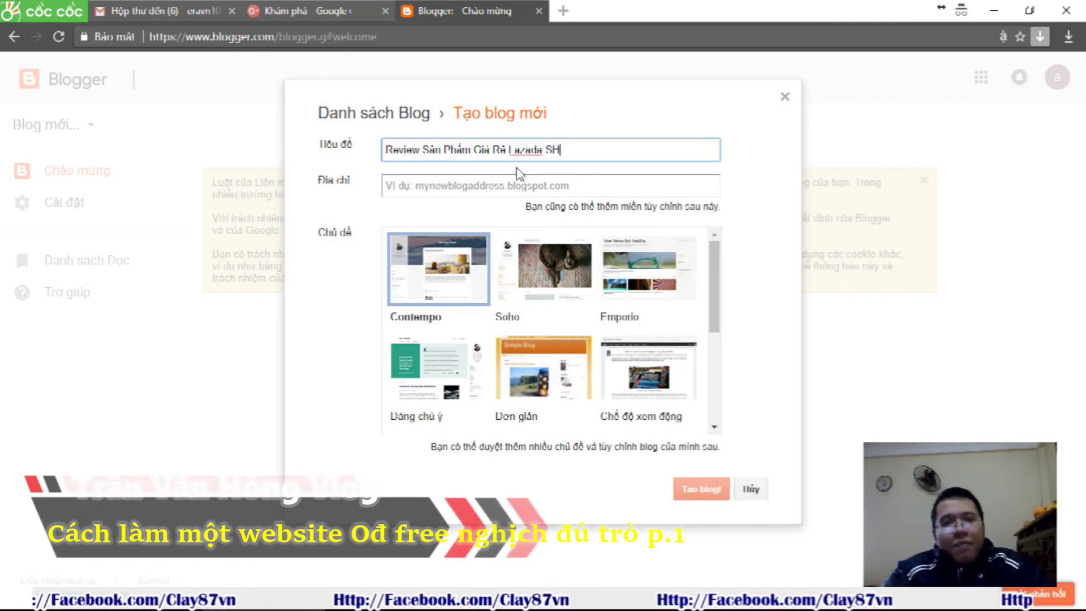
pyautogui.write('opee Sendo')
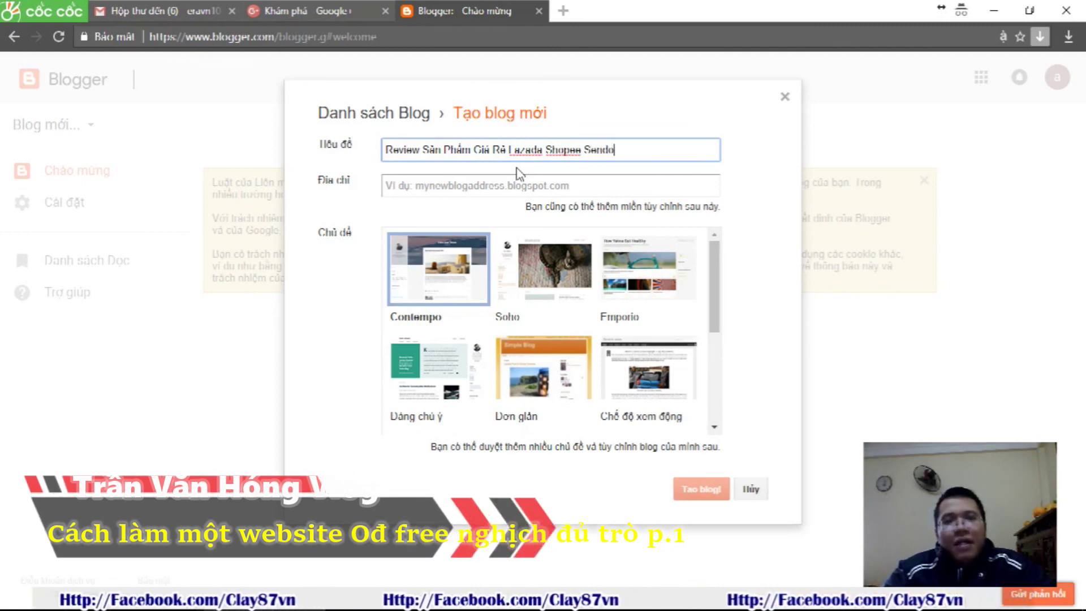
# Try the blog address 'Lazadareview' and check its availability
pyautogui.click(523, 177)
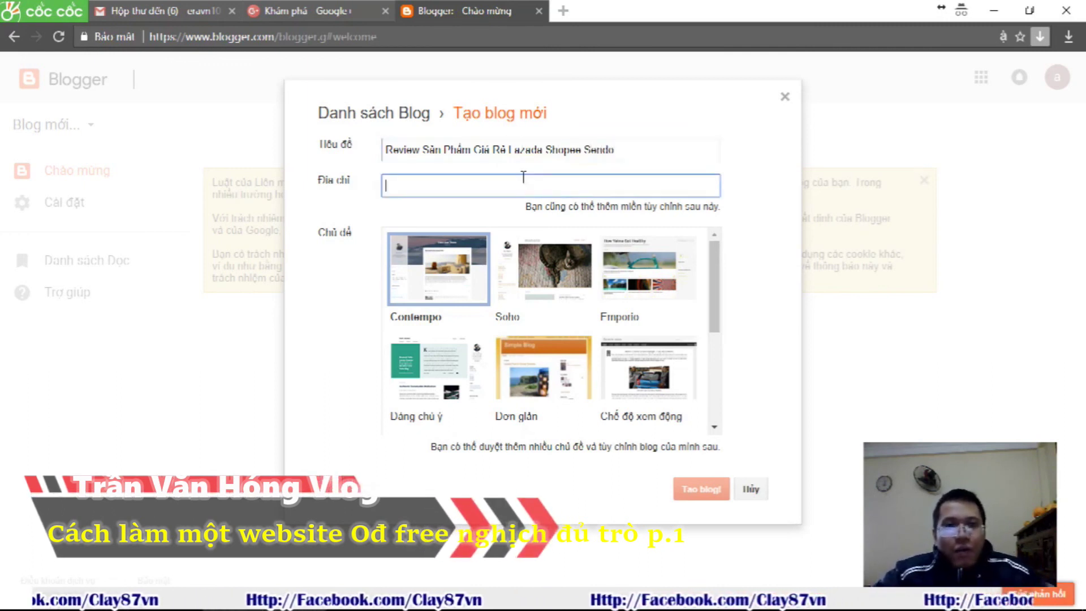
pyautogui.write('r')
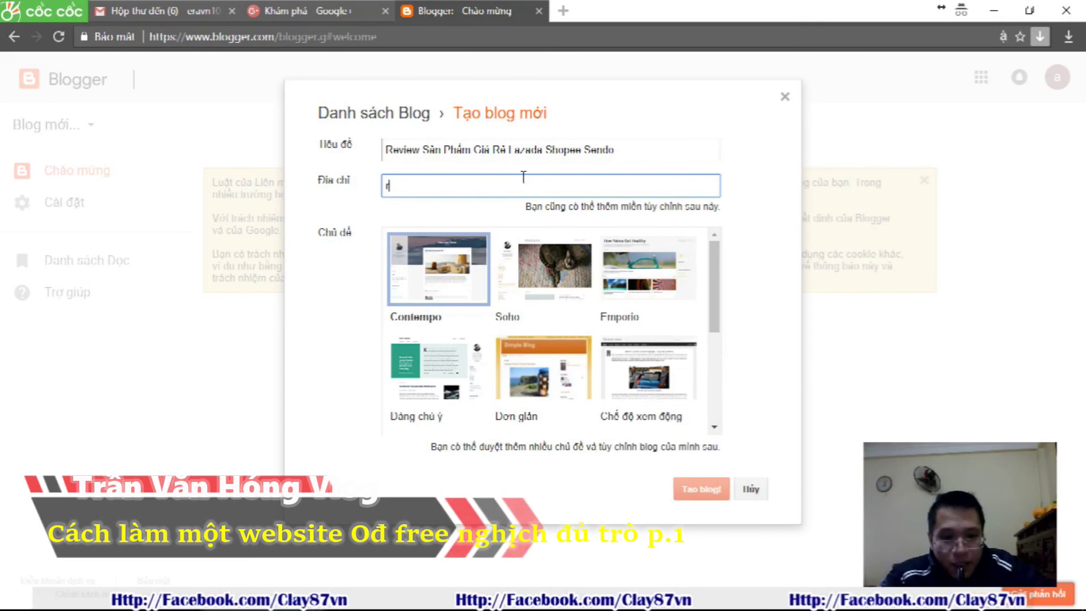
pyautogui.write('eview')
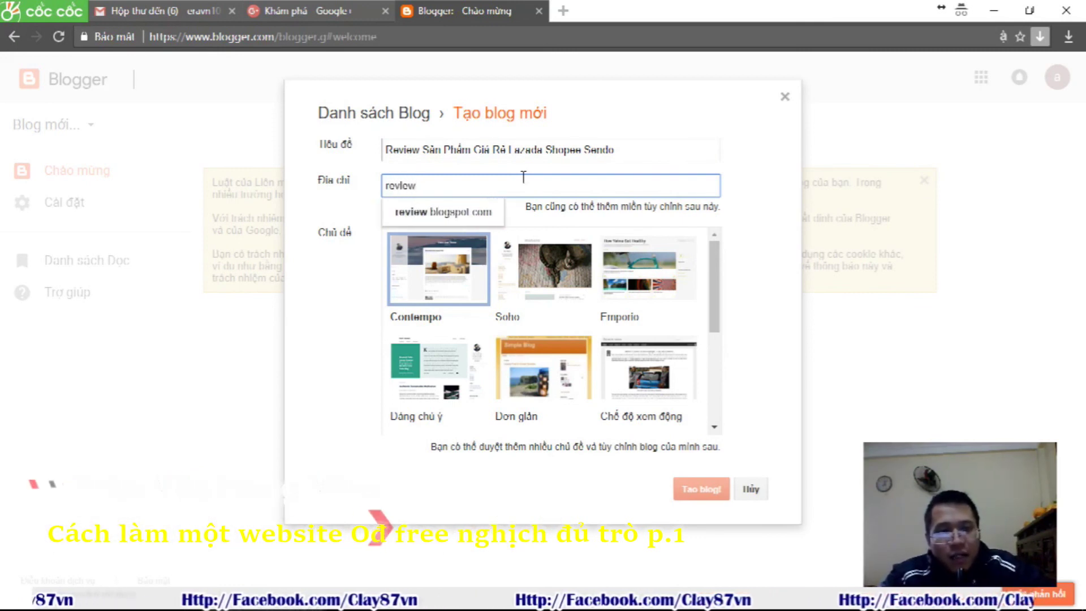
pyautogui.write('lazada')
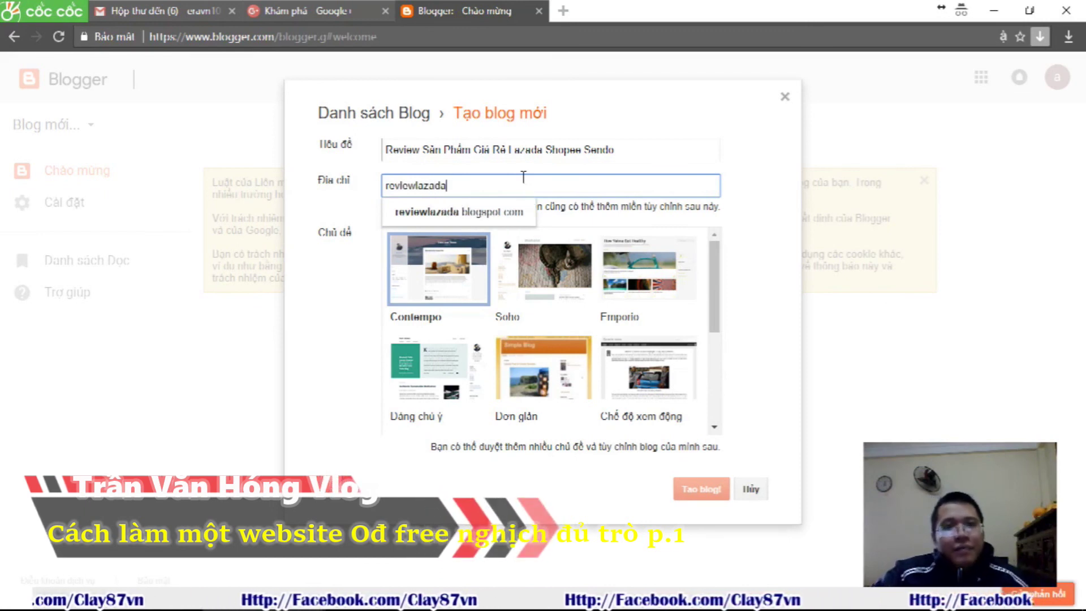
pyautogui.write("'")
pyautogui.press('BackSpace')
pyautogui.press('BackSpace')
pyautogui.press('BackSpace')
pyautogui.press('BackSpace')
pyautogui.press('BackSpace')
pyautogui.press('BackSpace')
pyautogui.press('BackSpace')
pyautogui.press('BackSpace')
pyautogui.press('BackSpace')
pyautogui.press('BackSpace')
pyautogui.press('BackSpace')
pyautogui.press('BackSpace')
pyautogui.press('BackSpace')
pyautogui.write('L')
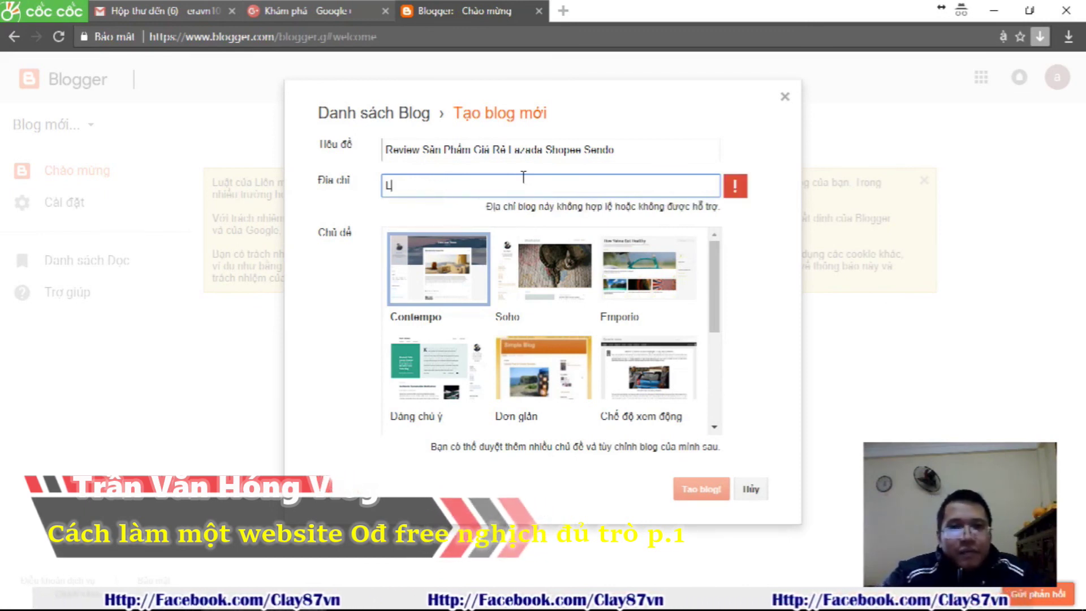
pyautogui.write('azadareview')
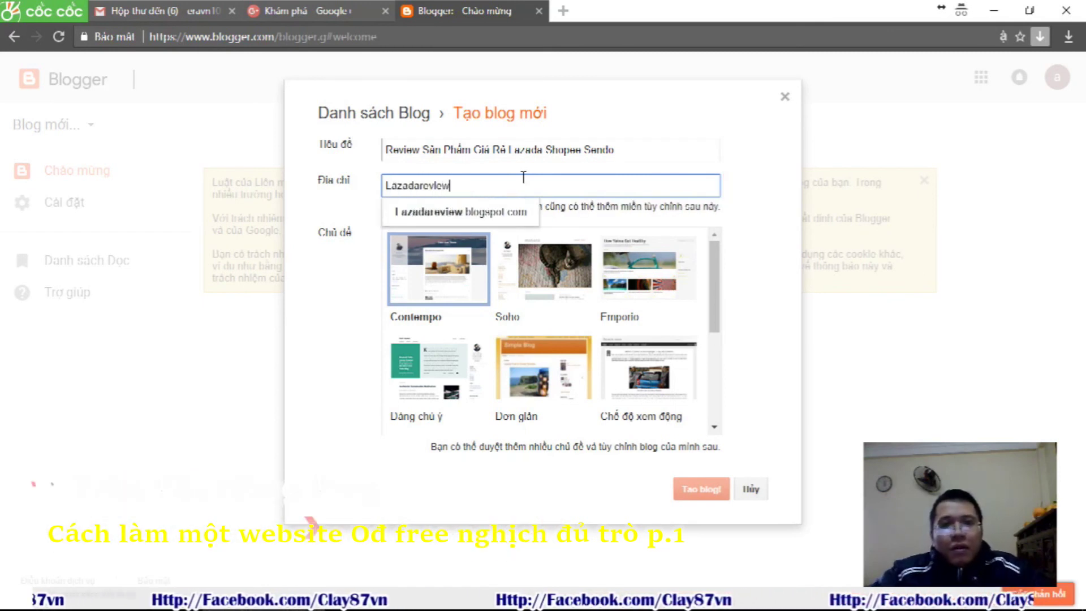
pyautogui.click(766, 194)
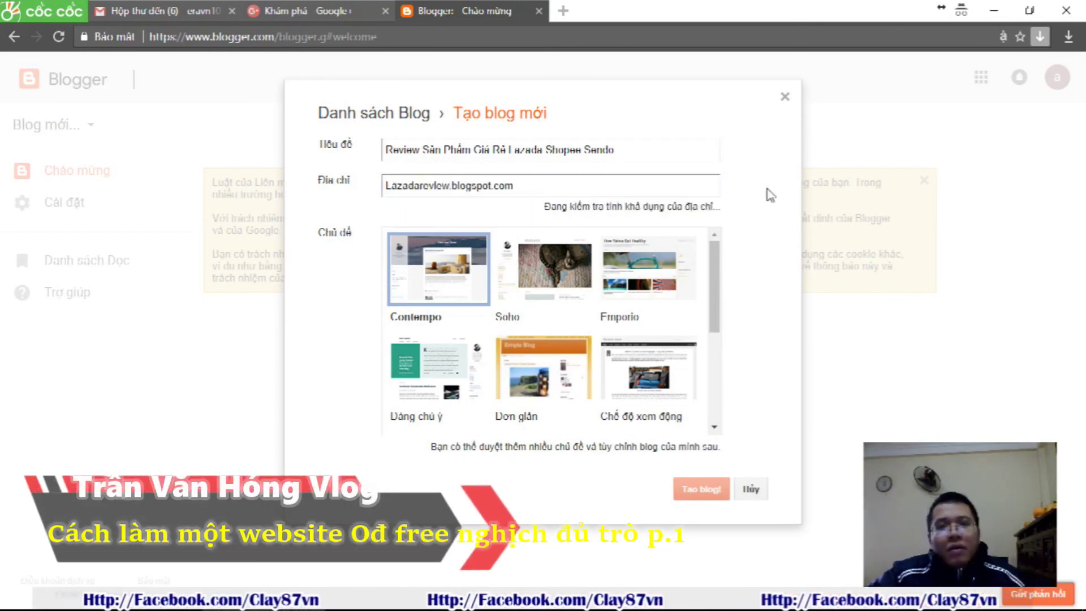
# Revise the blog address to 'Hang0dLazada' until it is available
pyautogui.click(600, 188)
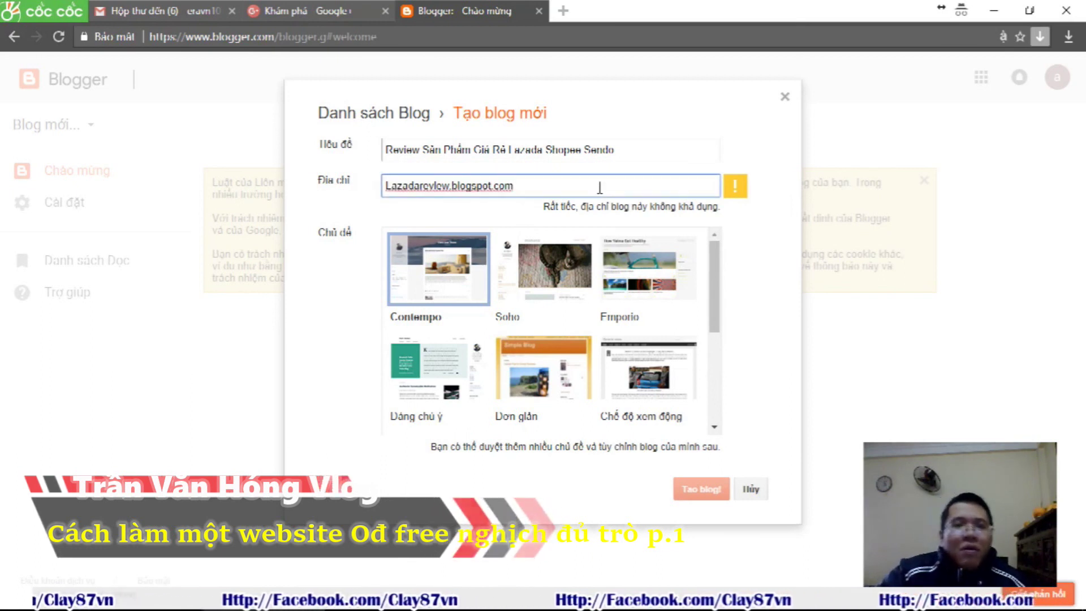
pyautogui.press('BackSpace')
pyautogui.press('BackSpace')
pyautogui.press('BackSpace')
pyautogui.press('BackSpace')
pyautogui.press('BackSpace')
pyautogui.press('BackSpace')
pyautogui.press('BackSpace')
pyautogui.press('BackSpace')
pyautogui.press('BackSpace')
pyautogui.press('BackSpace')
pyautogui.press('BackSpace')
pyautogui.press('BackSpace')
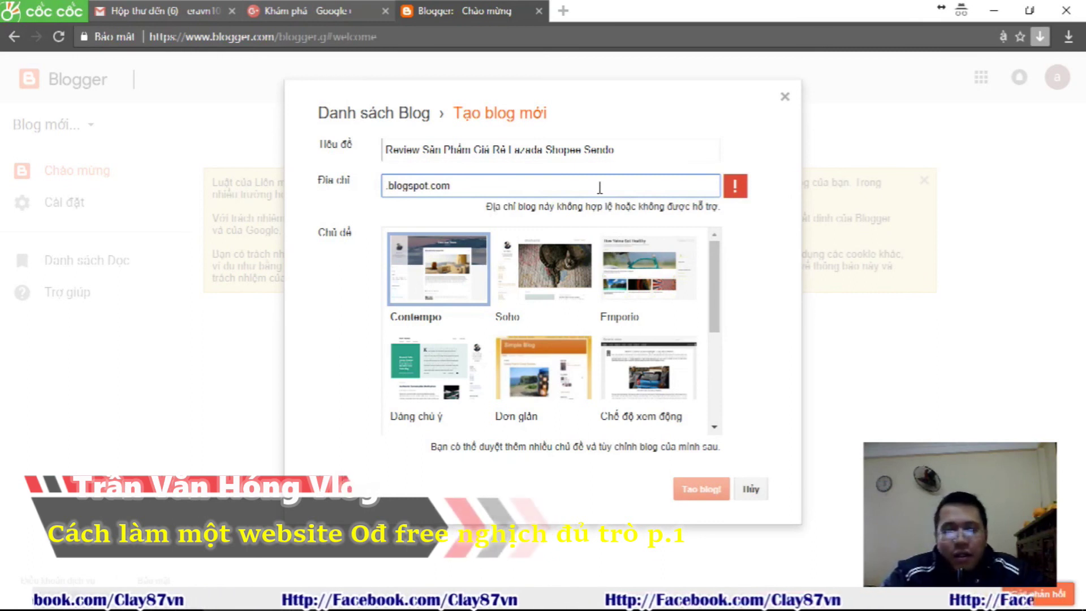
pyautogui.write('Laz')
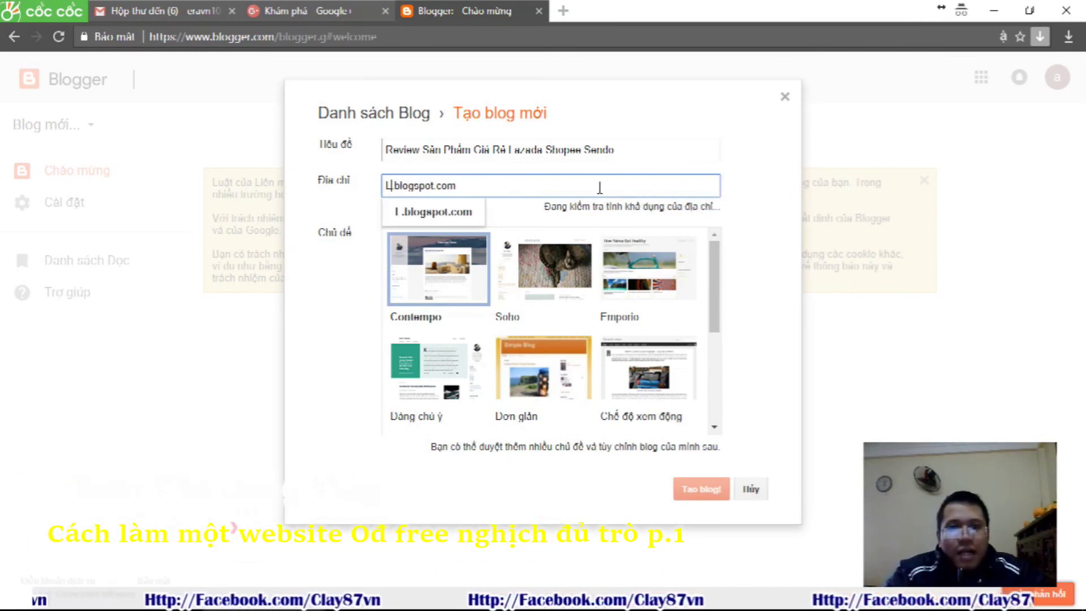
pyautogui.write('ada')
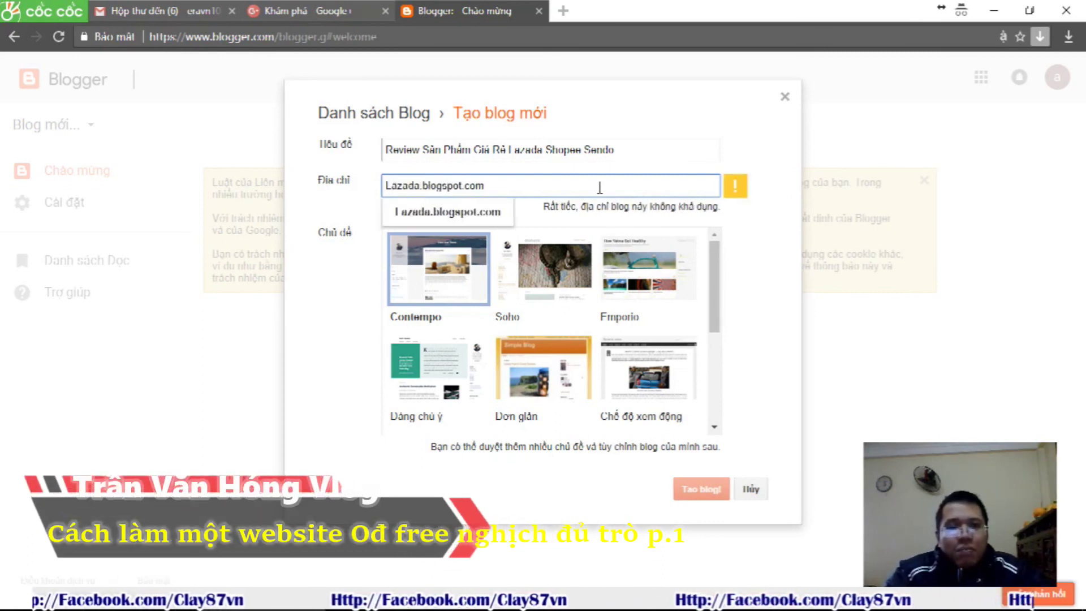
pyautogui.write('0d')
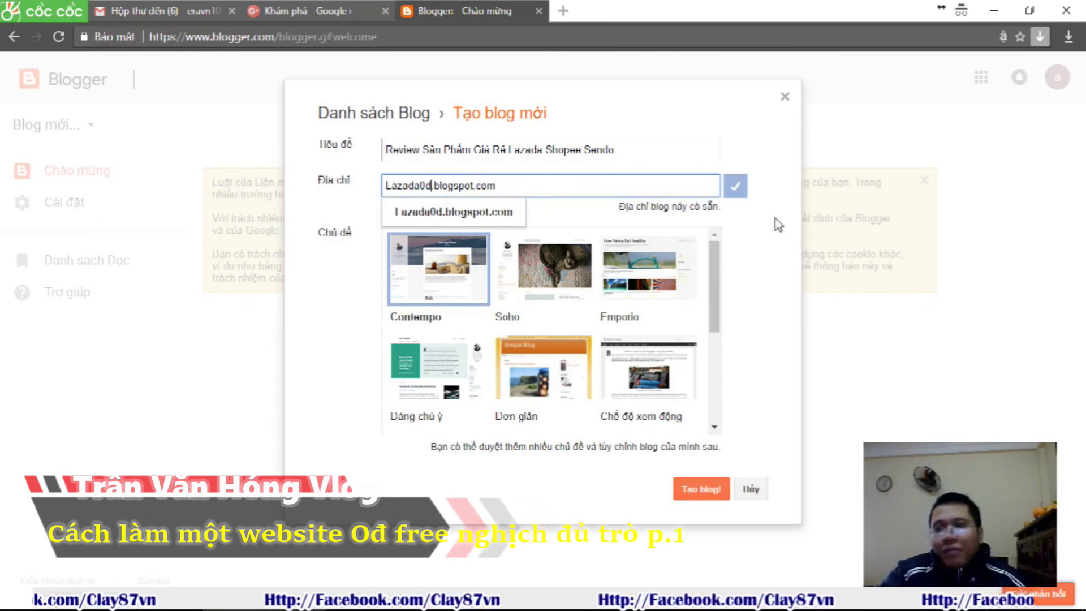
pyautogui.press('BackSpace')
pyautogui.press('BackSpace')
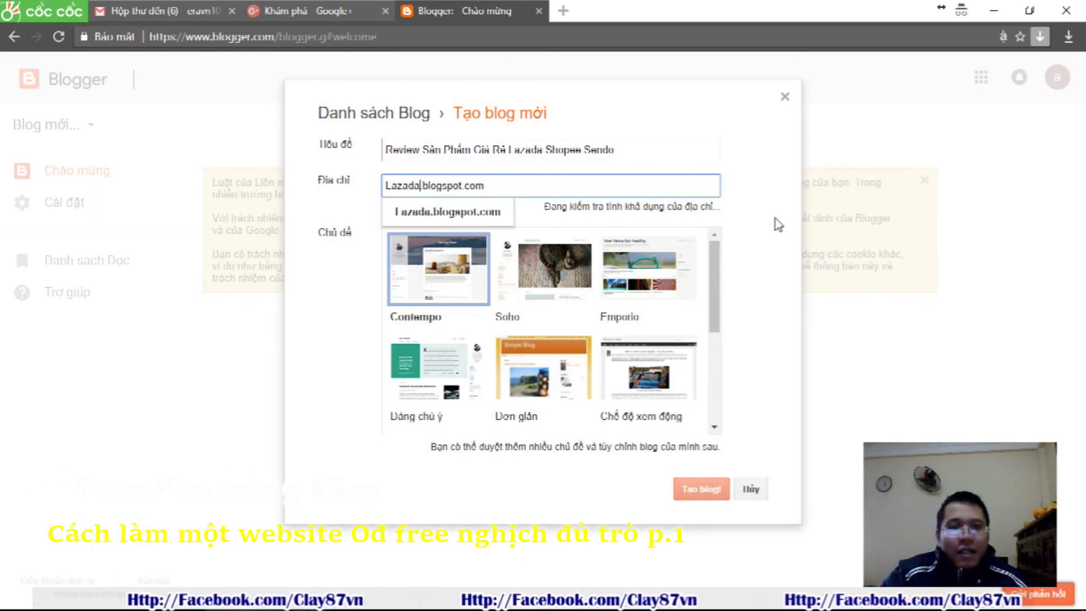
pyautogui.press('Left')
pyautogui.press('Left')
pyautogui.press('Home')
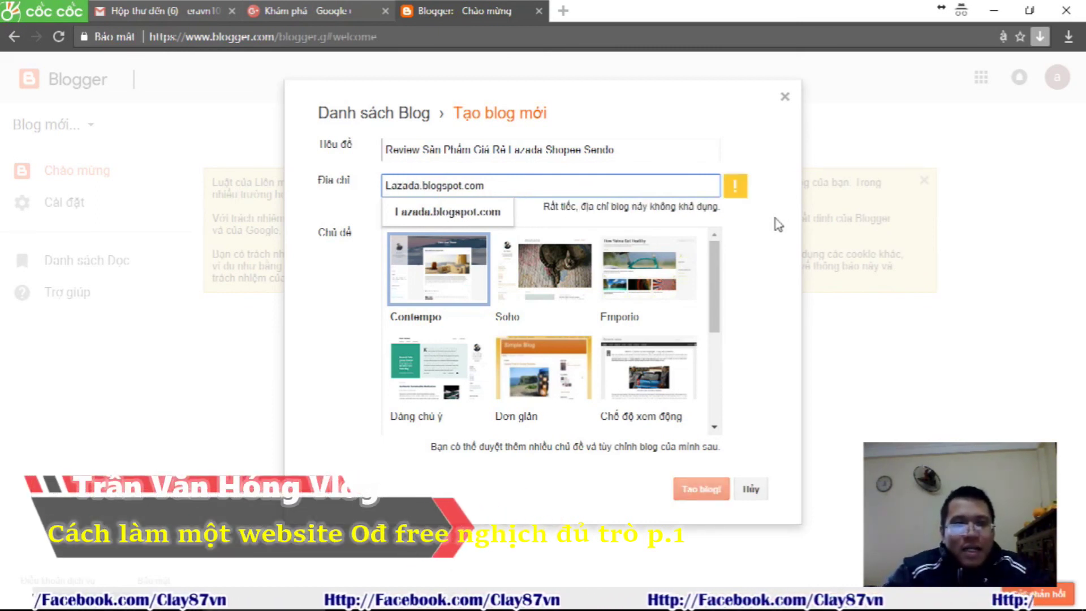
pyautogui.write('Hang0d')
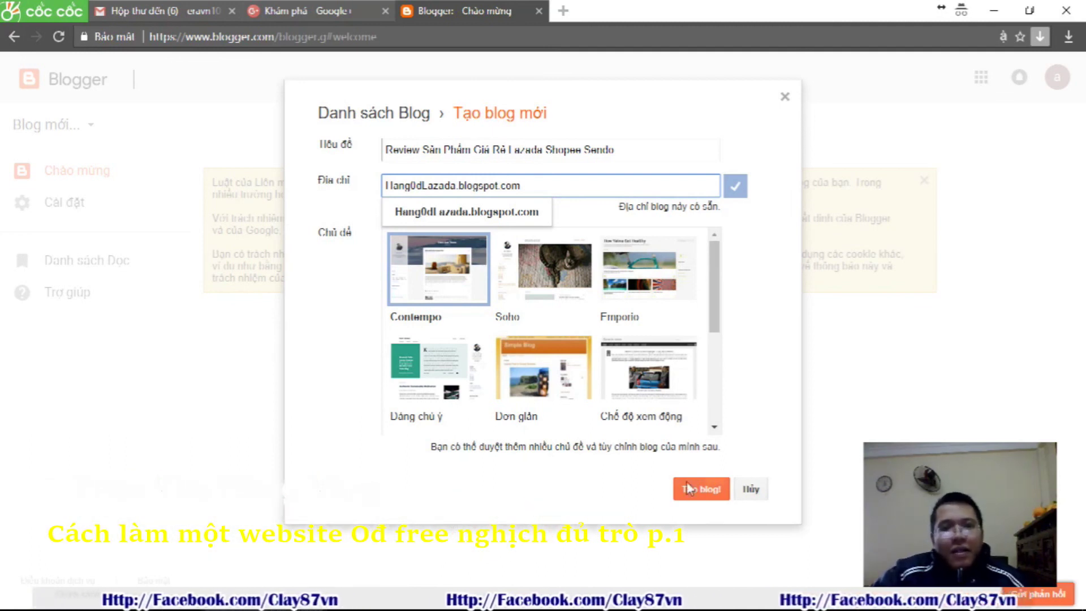
# Create the blog, view hang0dlazada.blogspot.com in a new tab, then return to its posts dashboard
pyautogui.click(707, 499)
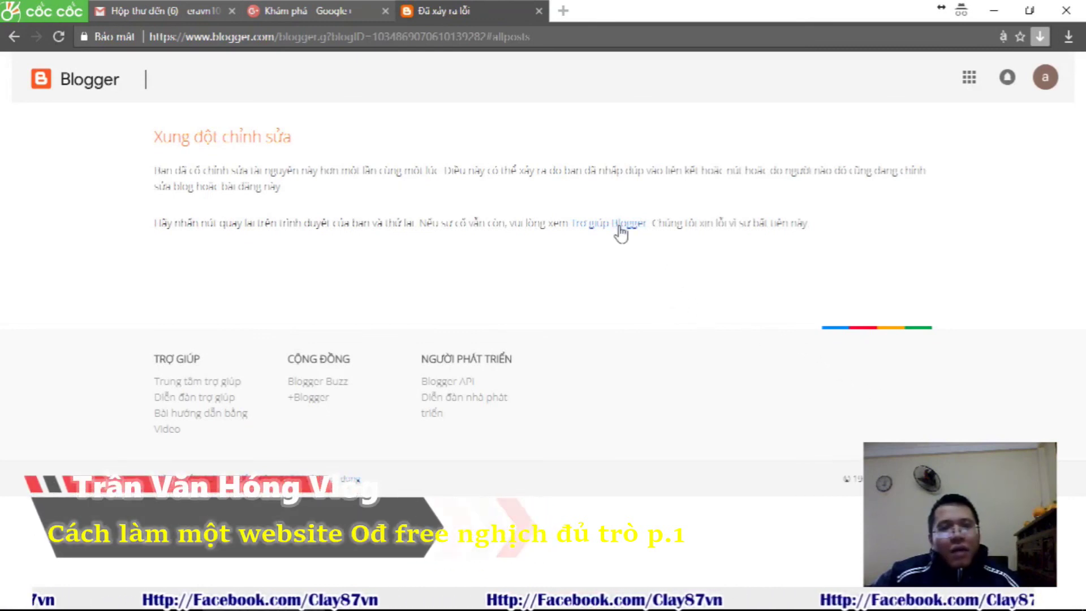
pyautogui.click(71, 85)
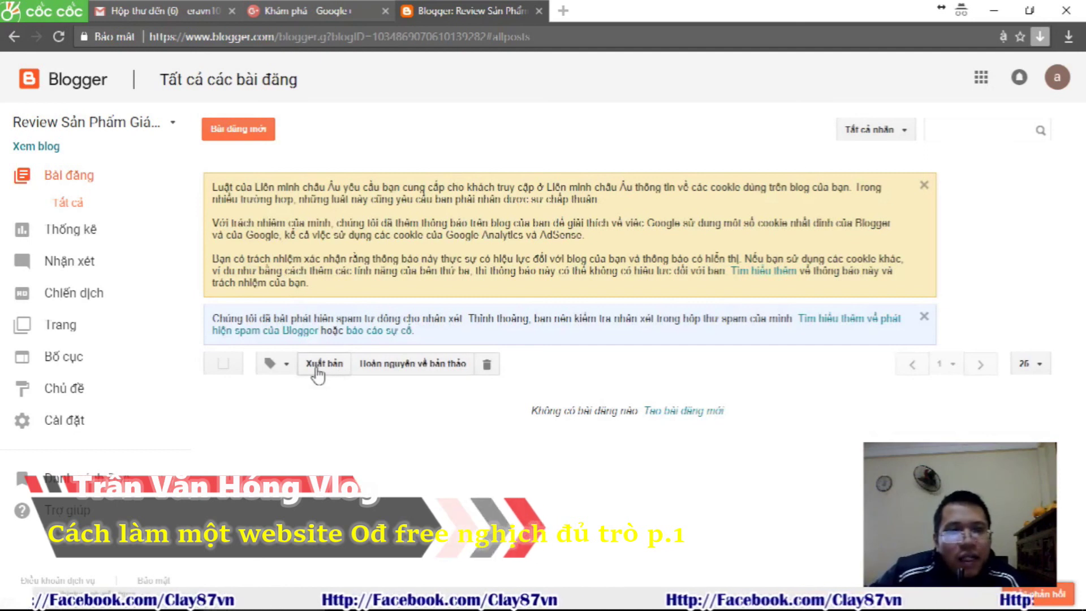
pyautogui.rightClick(44, 147)
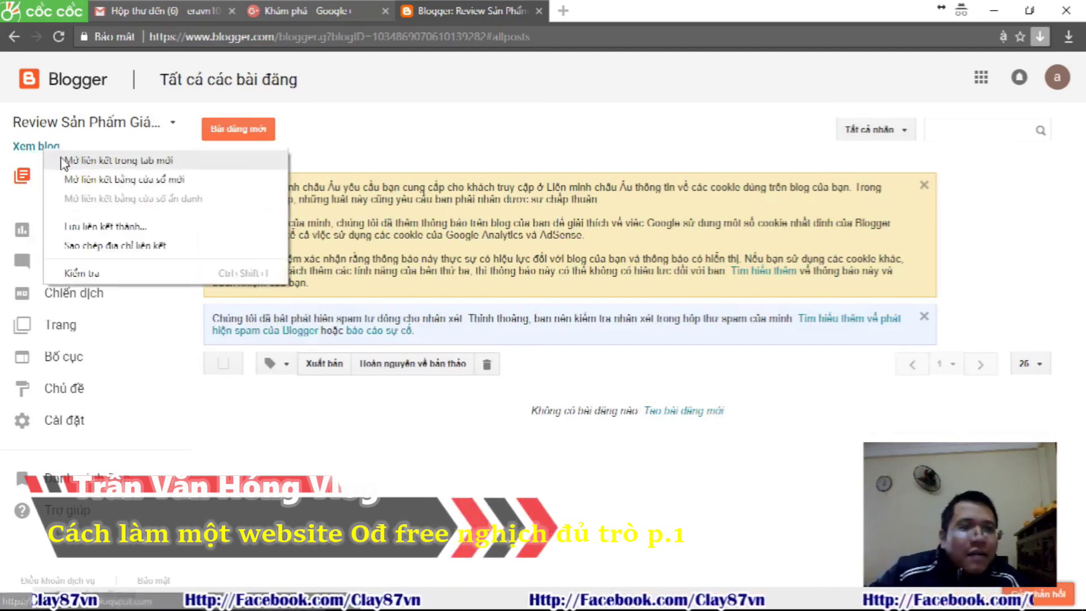
pyautogui.click(61, 161)
pyautogui.click(627, 10)
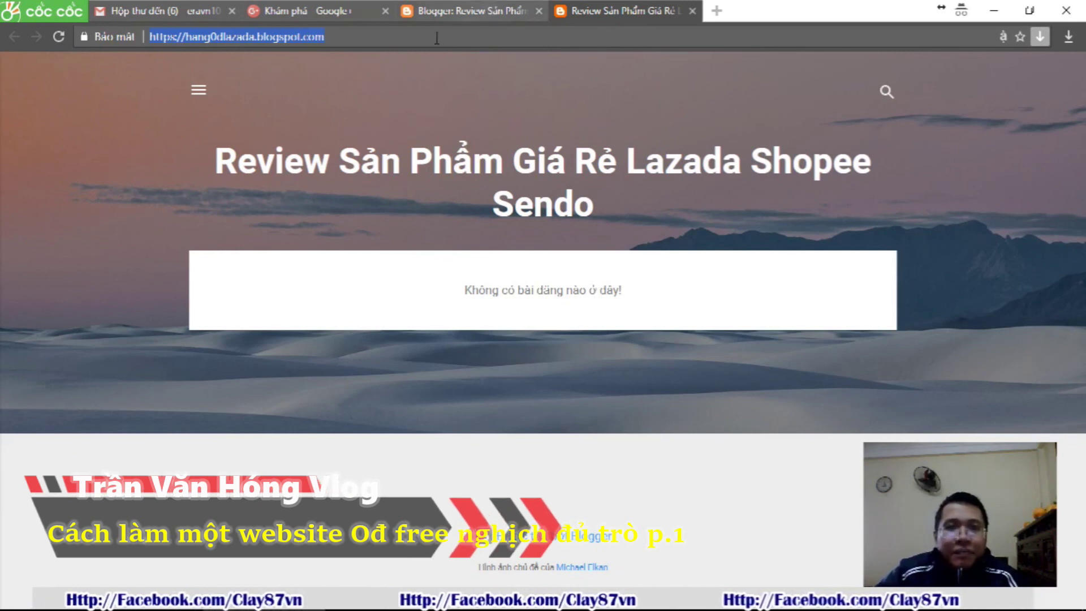
pyautogui.click(452, 8)
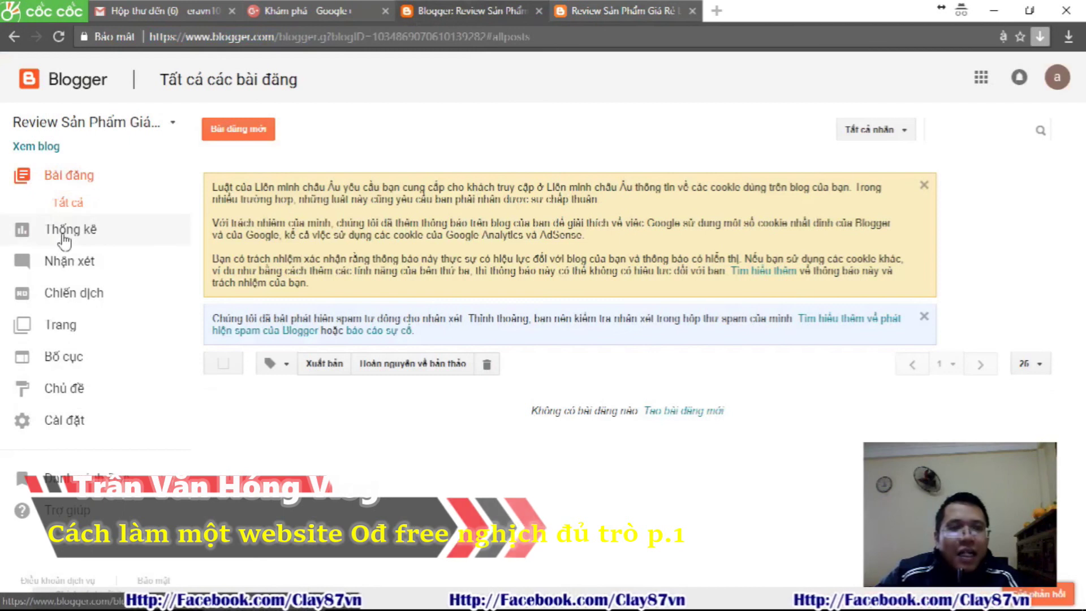
# Apply the fourth Emporio dark theme to the blog, then reload the live blog to view it
pyautogui.click(66, 389)
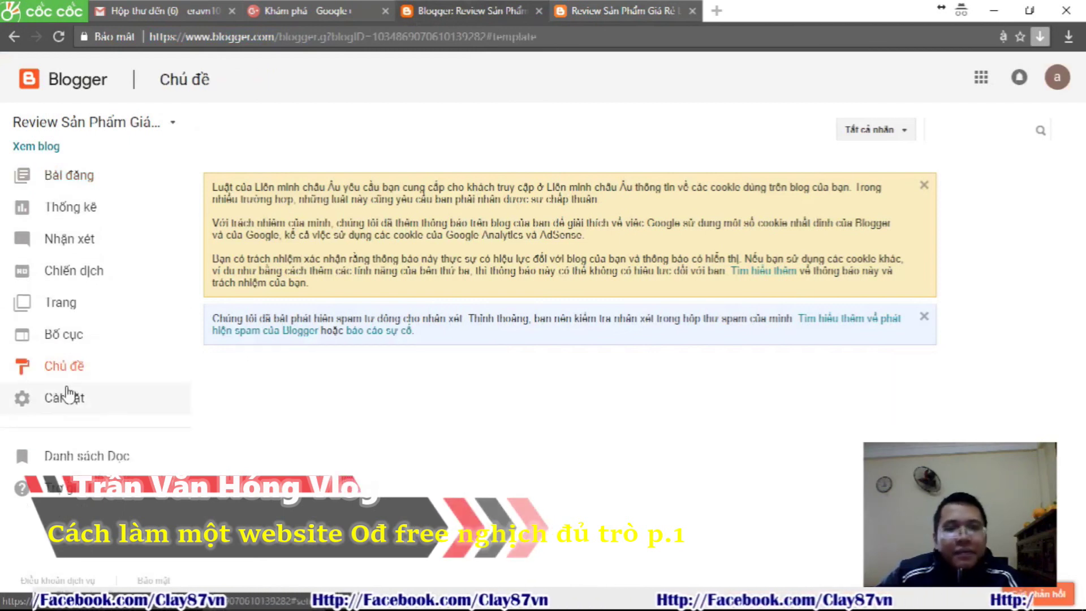
pyautogui.scroll(-3, 452, 333)
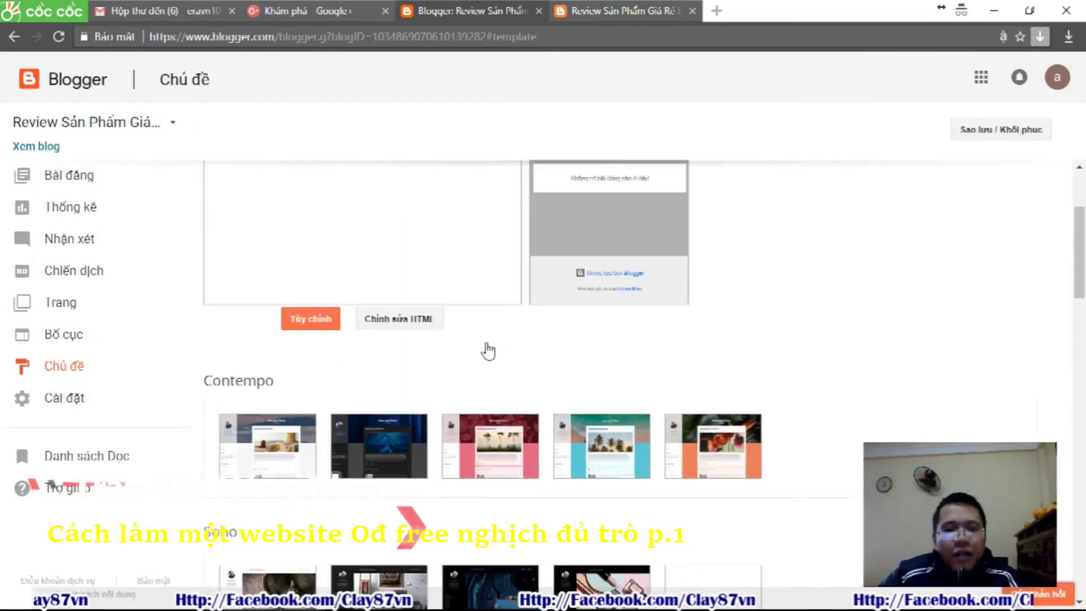
pyautogui.scroll(-3, 476, 346)
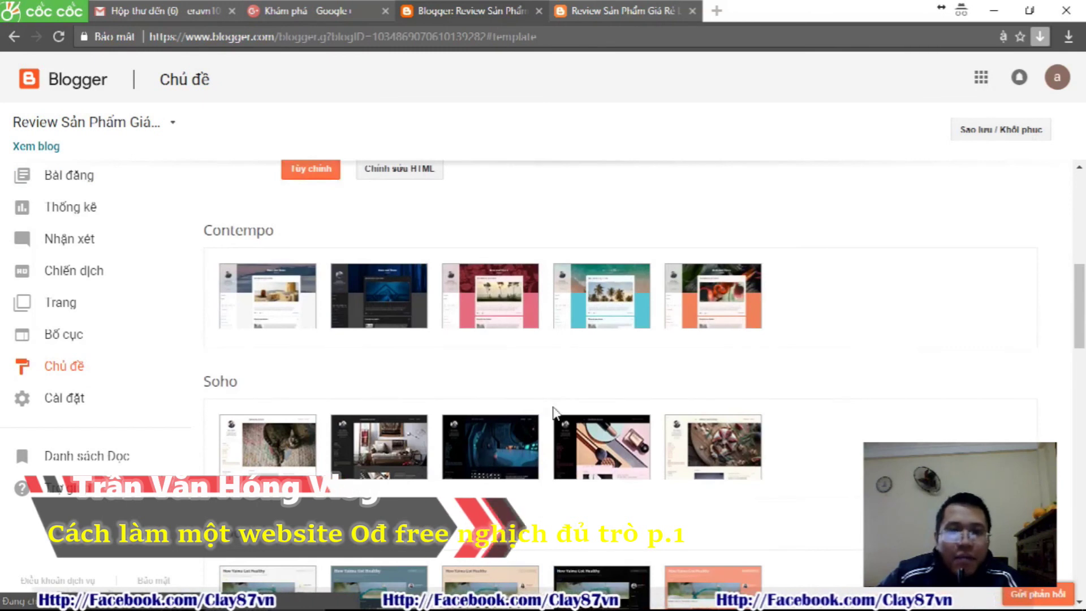
pyautogui.scroll(-4, 647, 399)
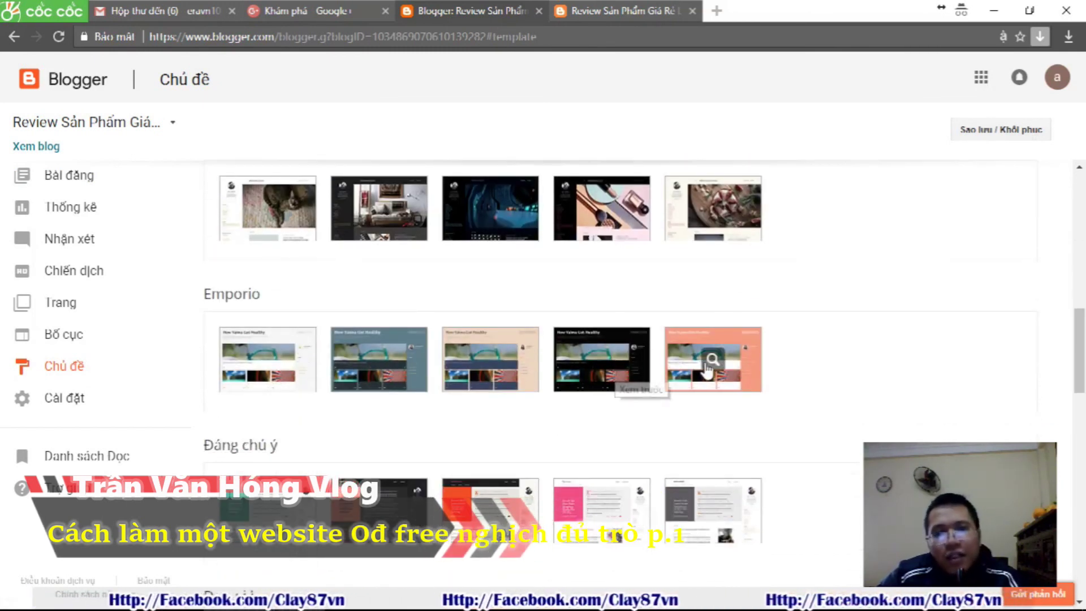
pyautogui.click(622, 362)
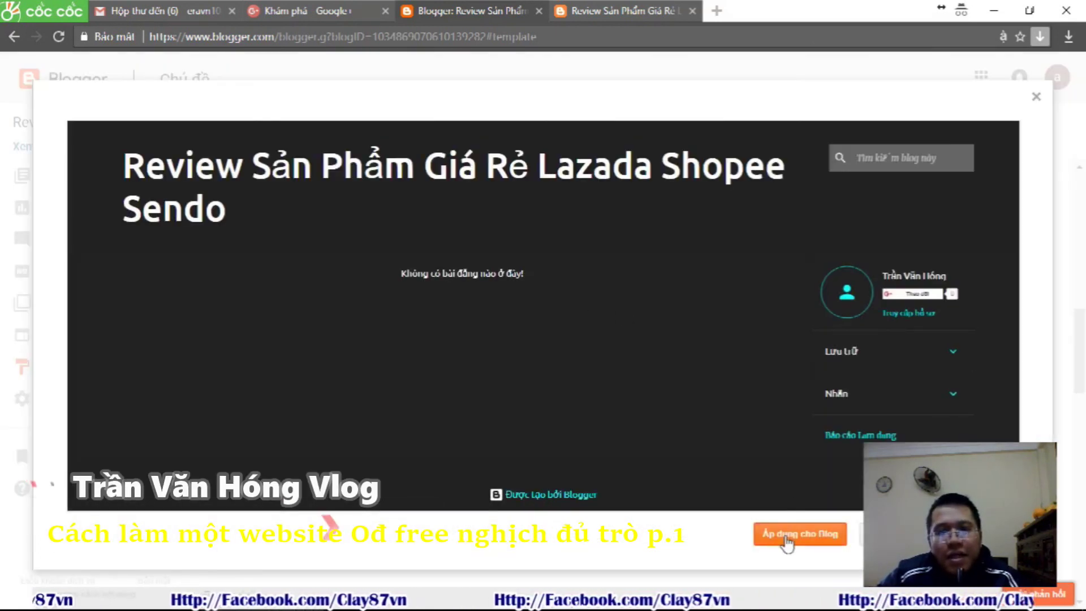
pyautogui.click(787, 543)
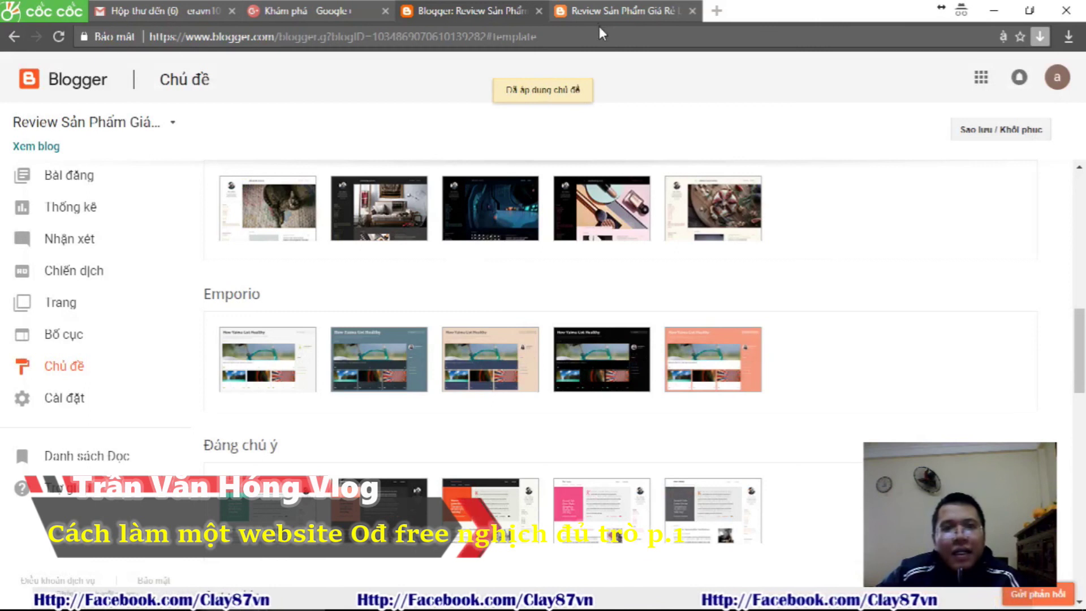
pyautogui.click(610, 8)
pyautogui.click(55, 36)
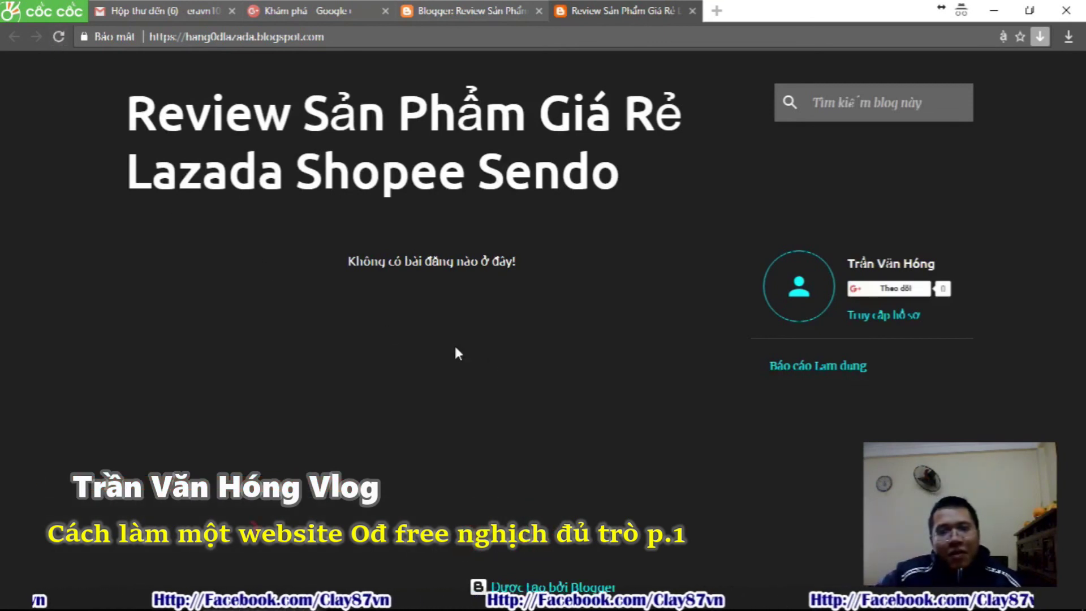
# Open a new blank incognito tab beside the Blogger theme and live blog tabs
pyautogui.click(452, 10)
pyautogui.click(649, 11)
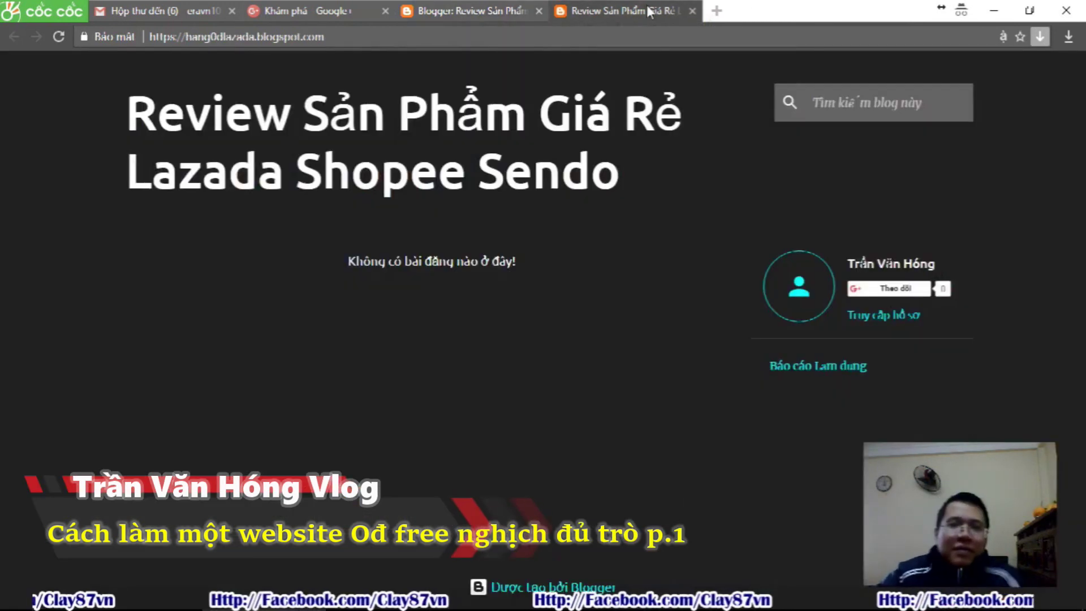
pyautogui.click(716, 11)
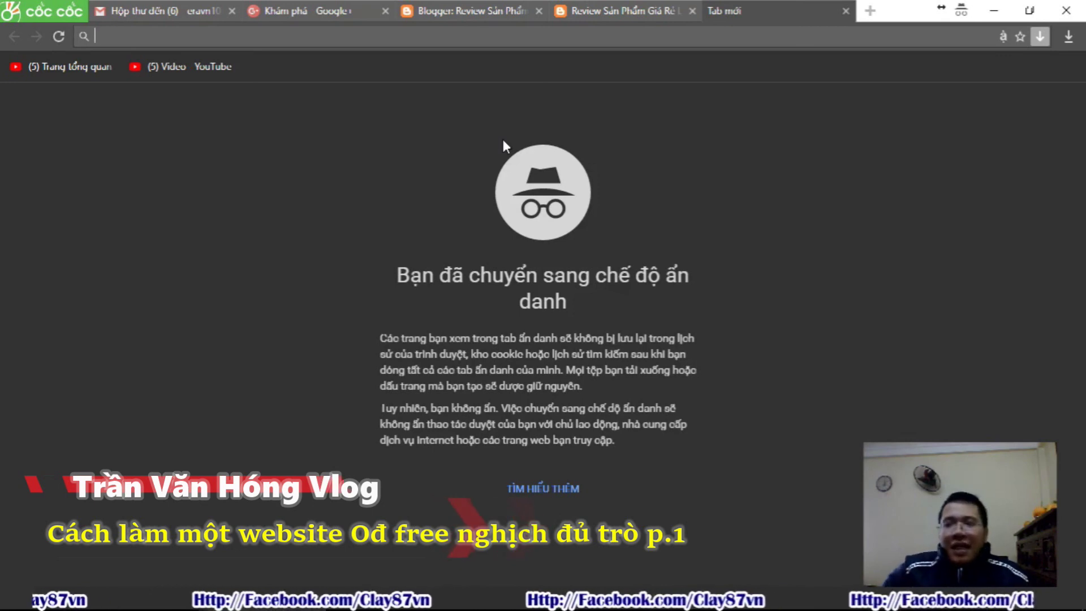
# Search Google for 'sevida download' from the address bar
pyautogui.write('sev')
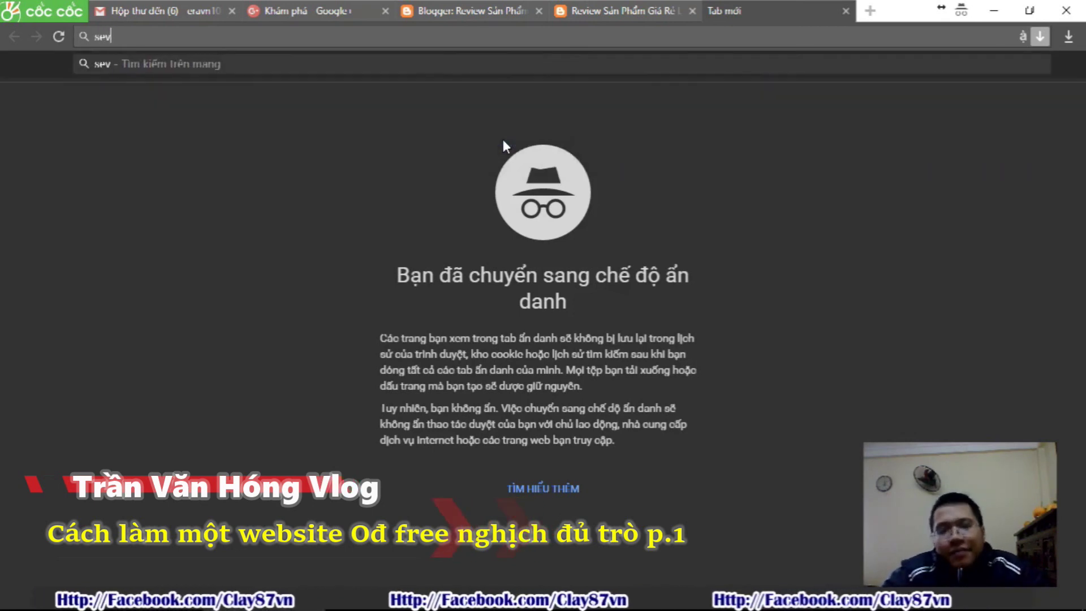
pyautogui.write('ida')
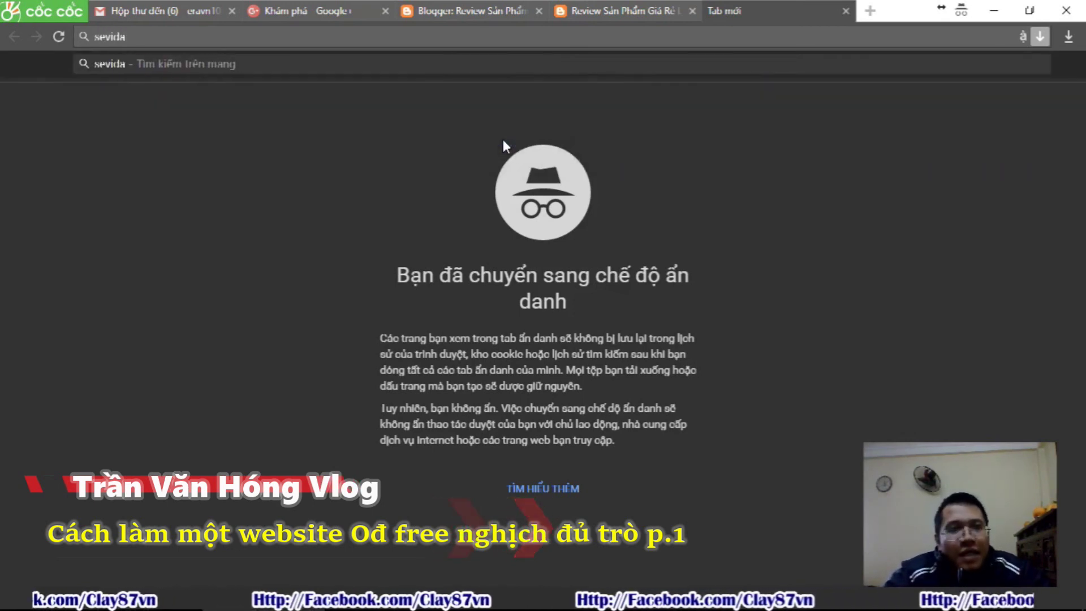
pyautogui.write(' downl')
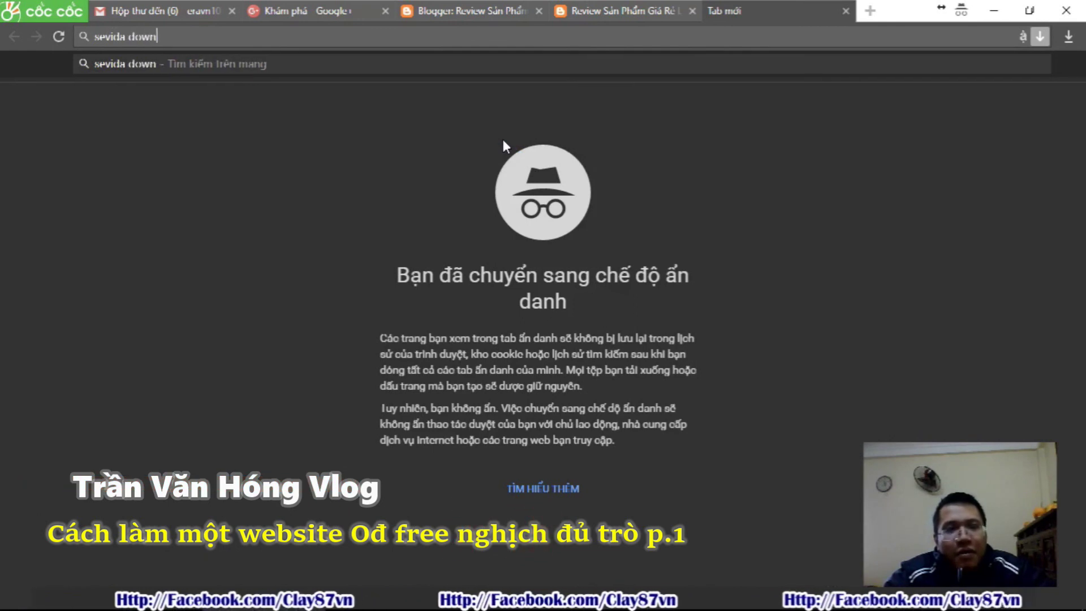
pyautogui.write('oad')
pyautogui.press('Return')
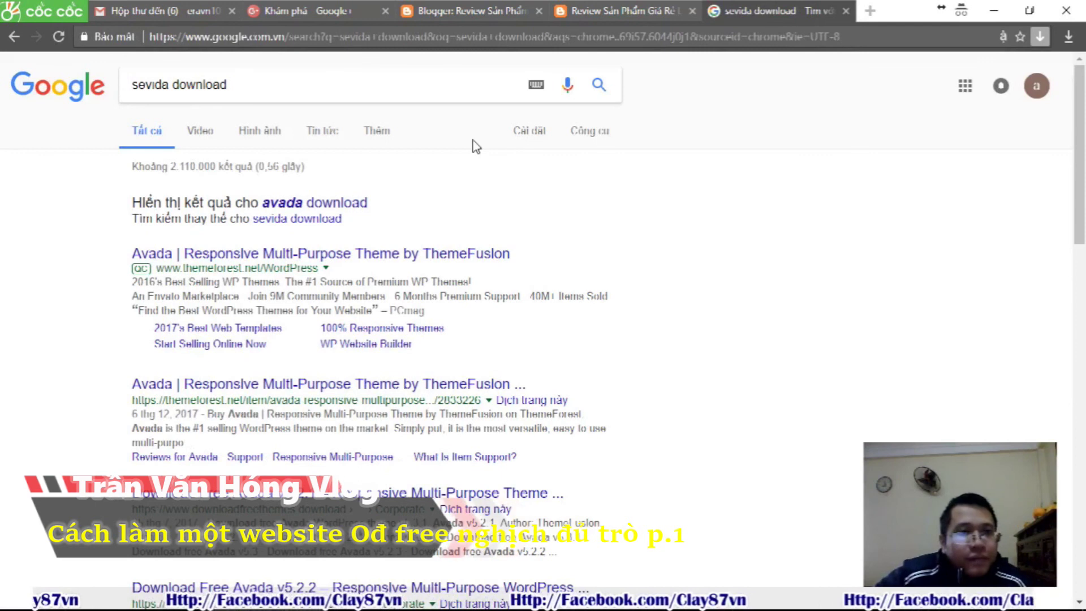
pyautogui.scroll(-1, 476, 147)
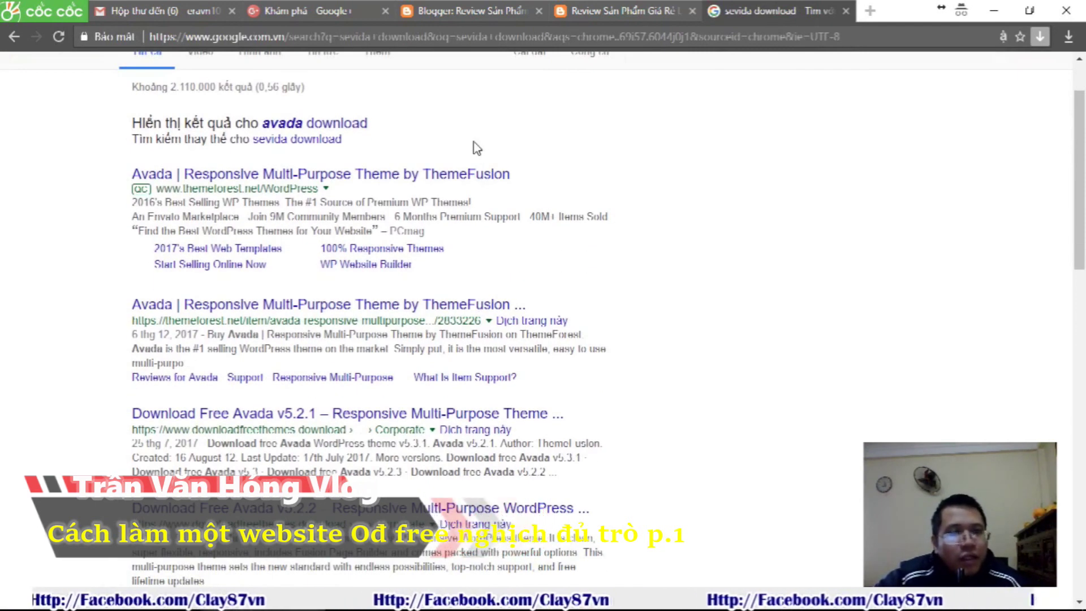
pyautogui.scroll(1, 480, 154)
# Change the Google query to 'sevida blogspot' and run it
pyautogui.click(245, 90)
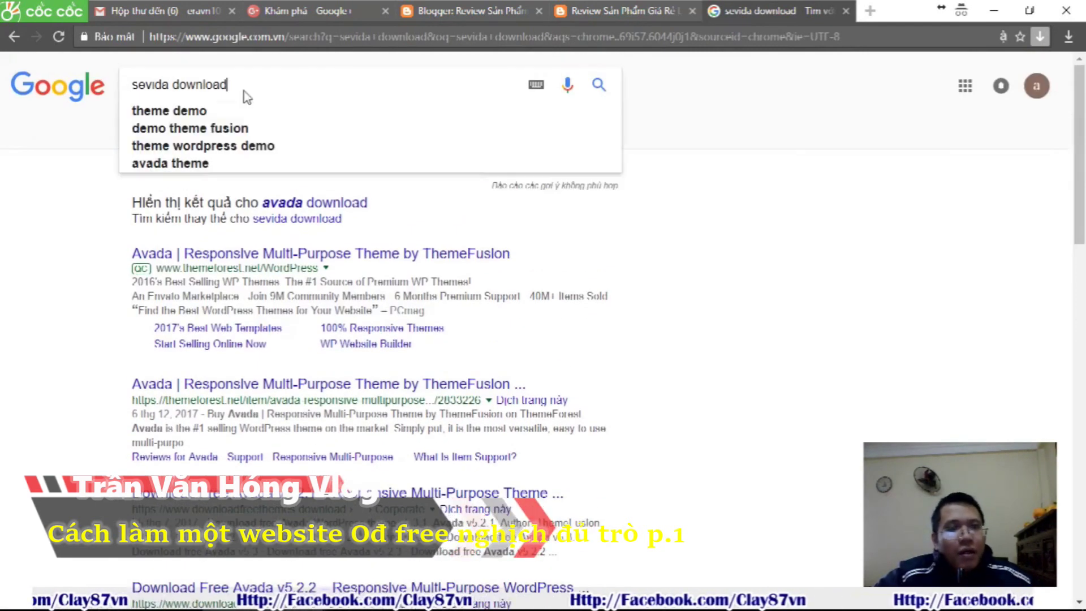
pyautogui.press('BackSpace')
pyautogui.press('BackSpace')
pyautogui.press('BackSpace')
pyautogui.press('BackSpace')
pyautogui.press('BackSpace')
pyautogui.press('BackSpace')
pyautogui.press('BackSpace')
pyautogui.press('BackSpace')
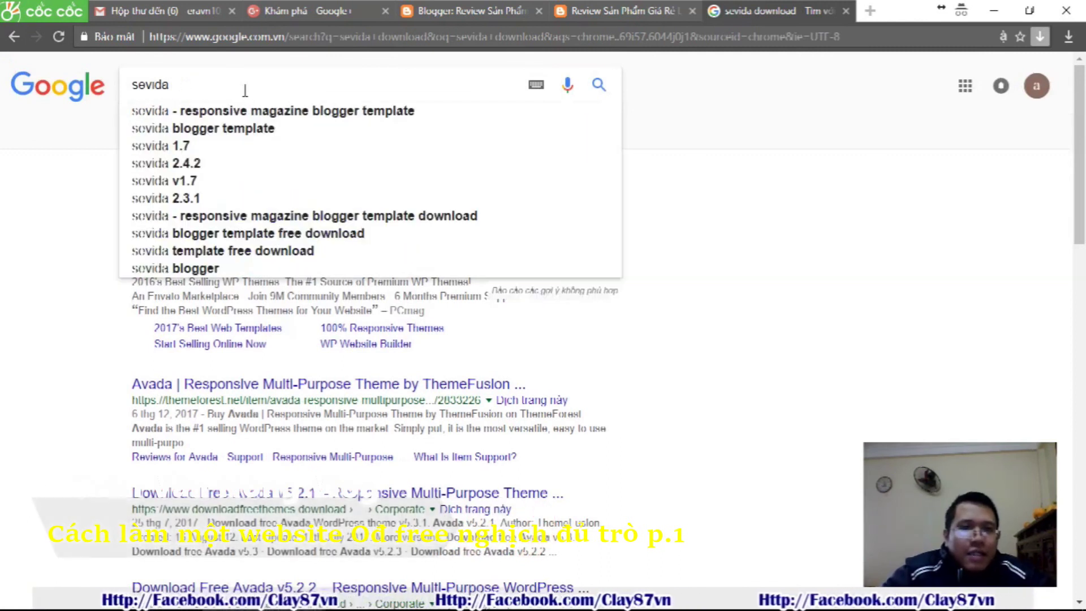
pyautogui.write('blog')
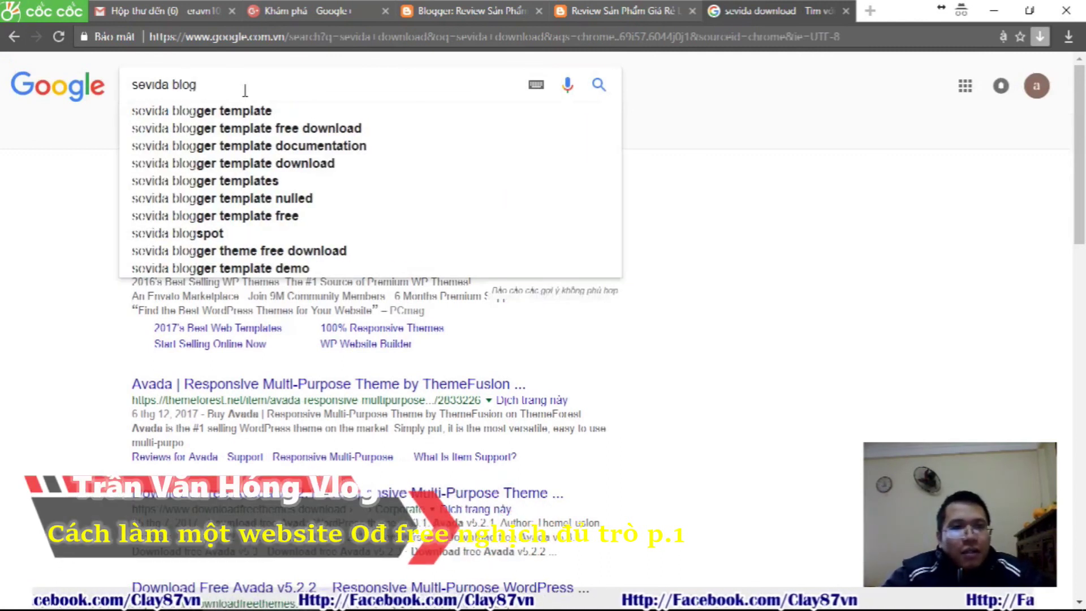
pyautogui.write('spot')
pyautogui.press('Return')
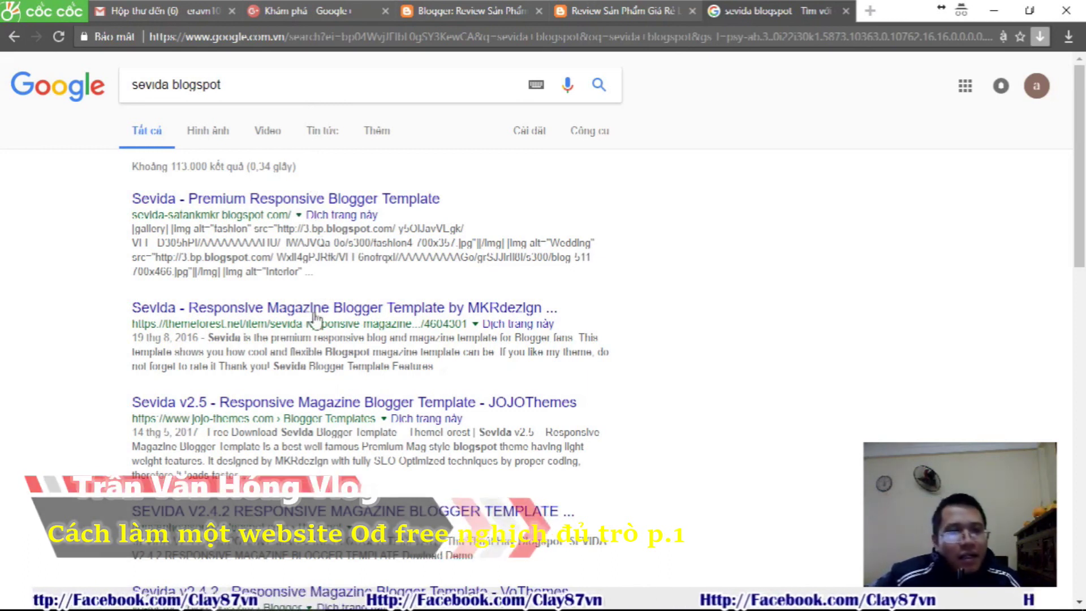
# Open the JOJOThemes Sevida v2.5 result in a new tab, declining page translation
pyautogui.rightClick(295, 405)
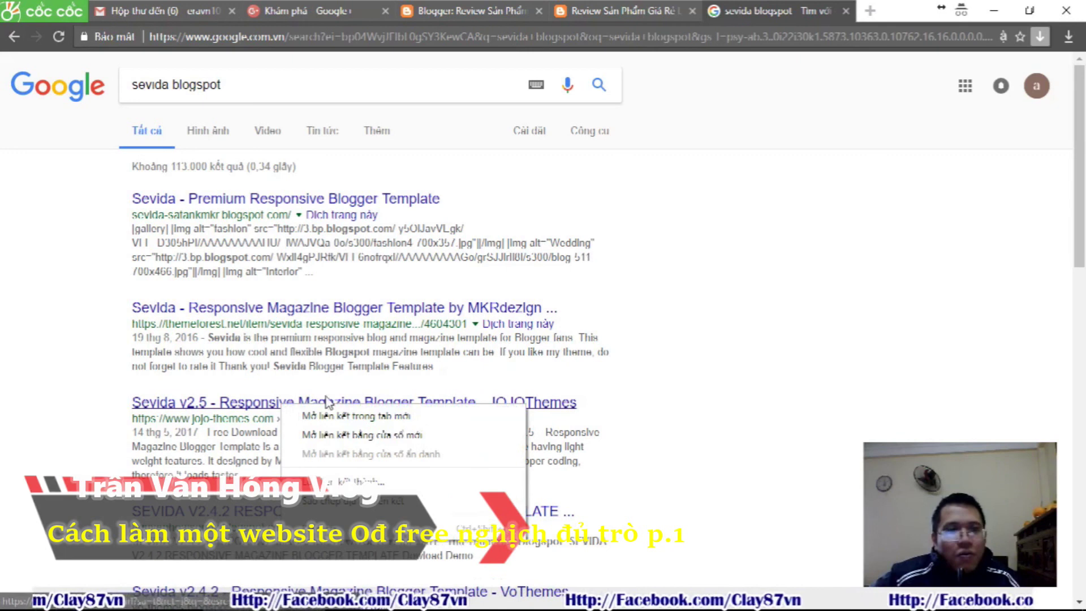
pyautogui.click(334, 415)
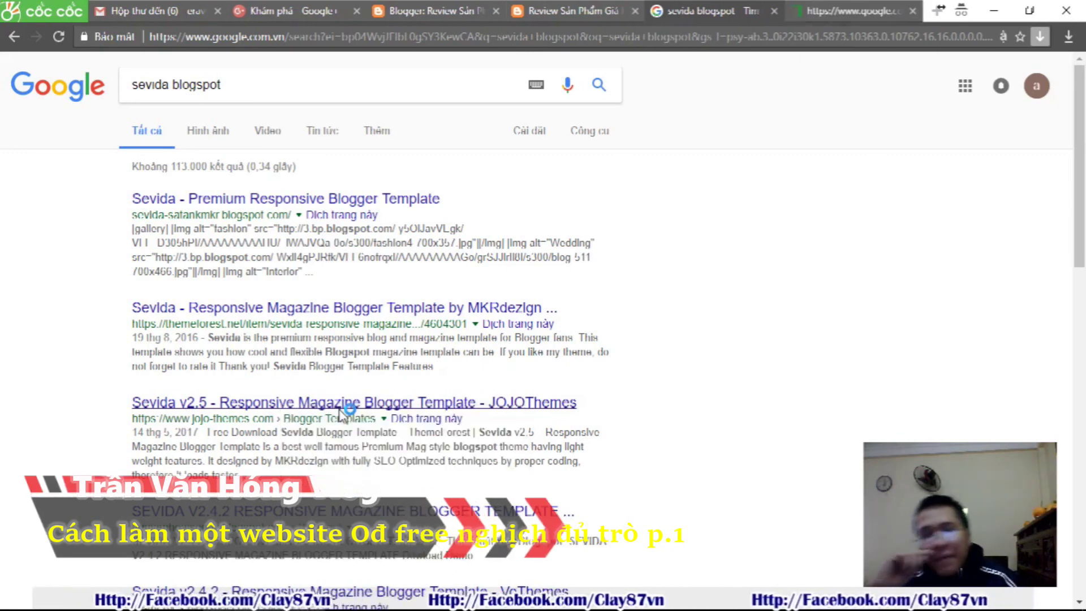
pyautogui.click(841, 7)
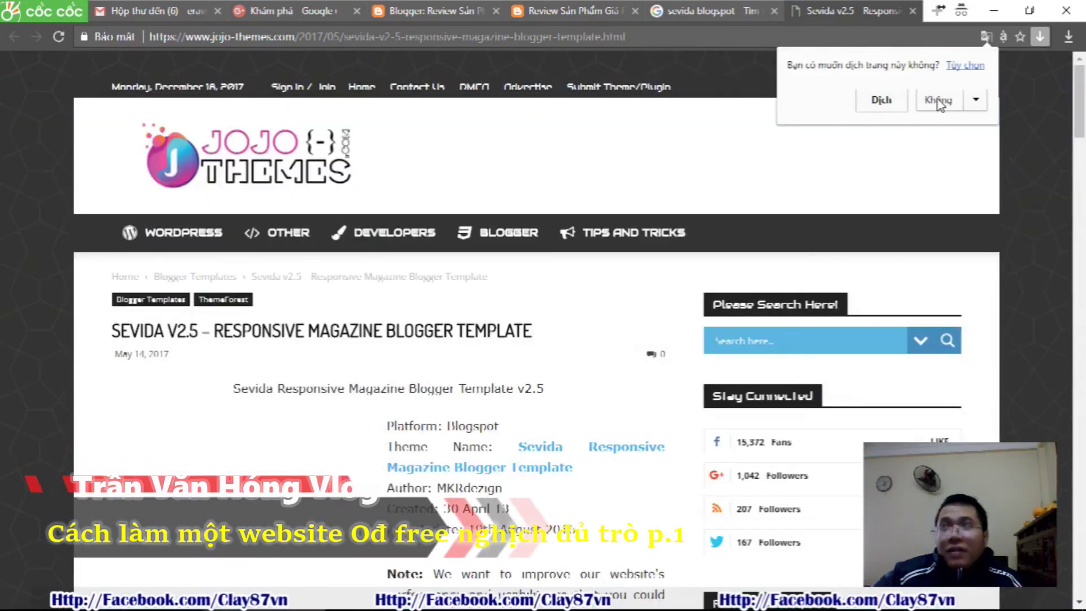
pyautogui.click(939, 102)
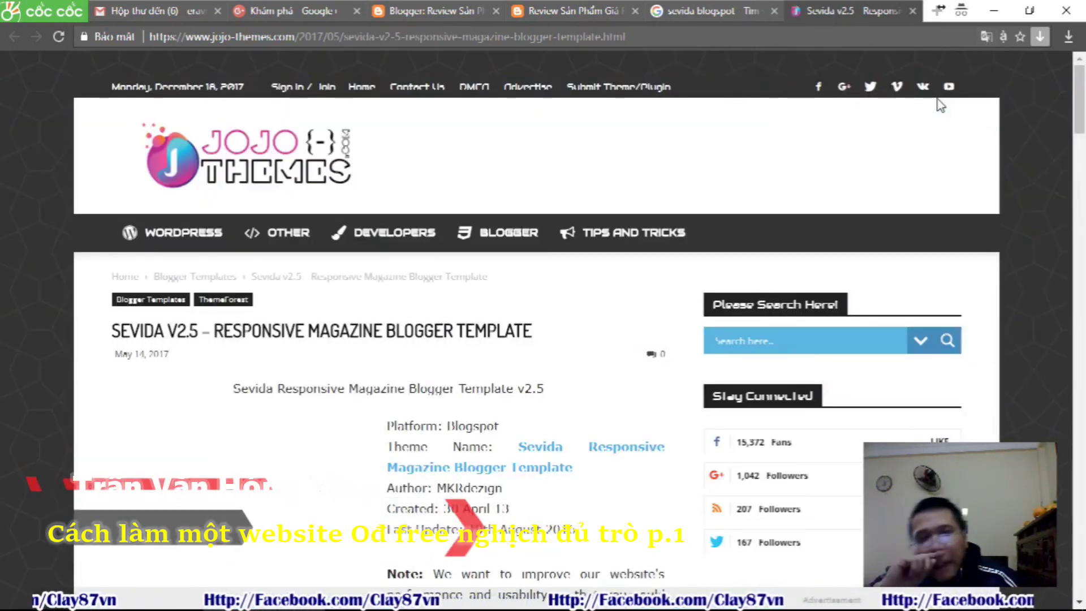
pyautogui.scroll(-4, 548, 257)
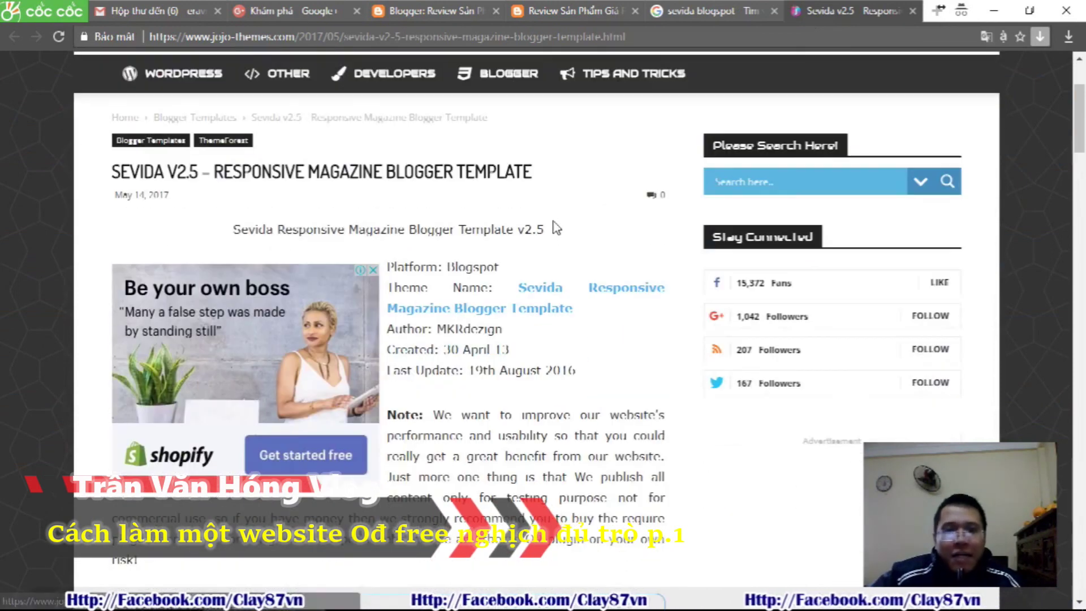
pyautogui.scroll(-15, 532, 226)
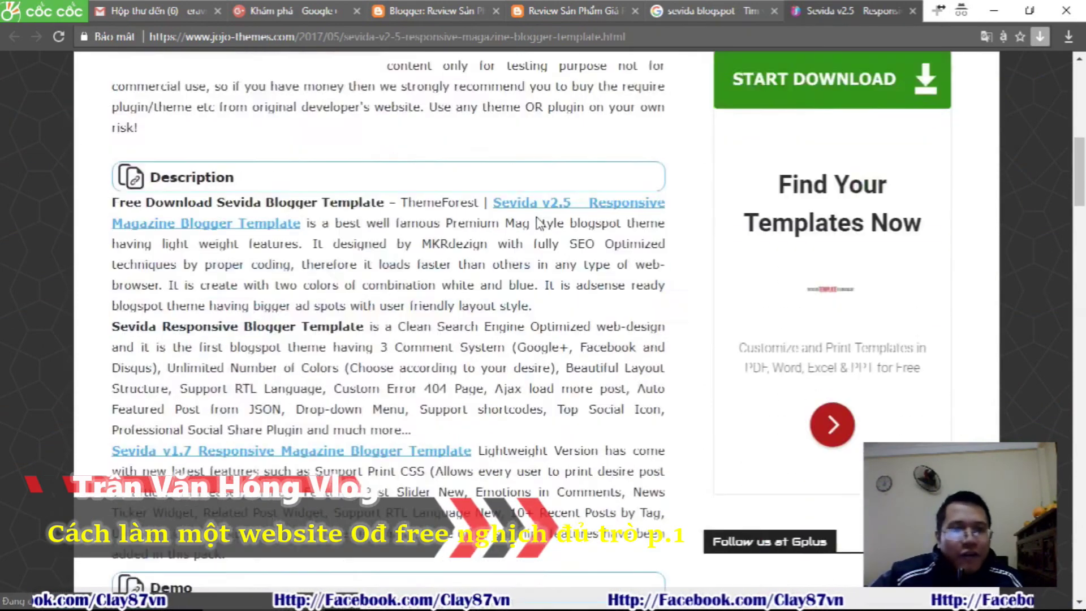
pyautogui.scroll(-1, 539, 221)
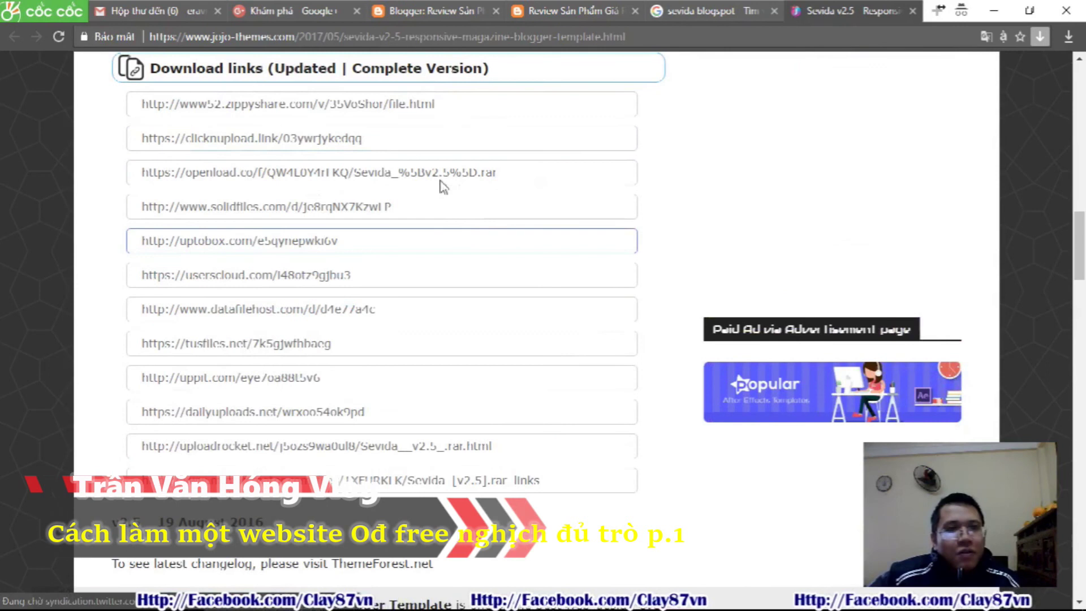
# Copy the Zippyshare download link and load it in a new tab
pyautogui.moveTo(395, 106); pyautogui.dragTo(122, 108)
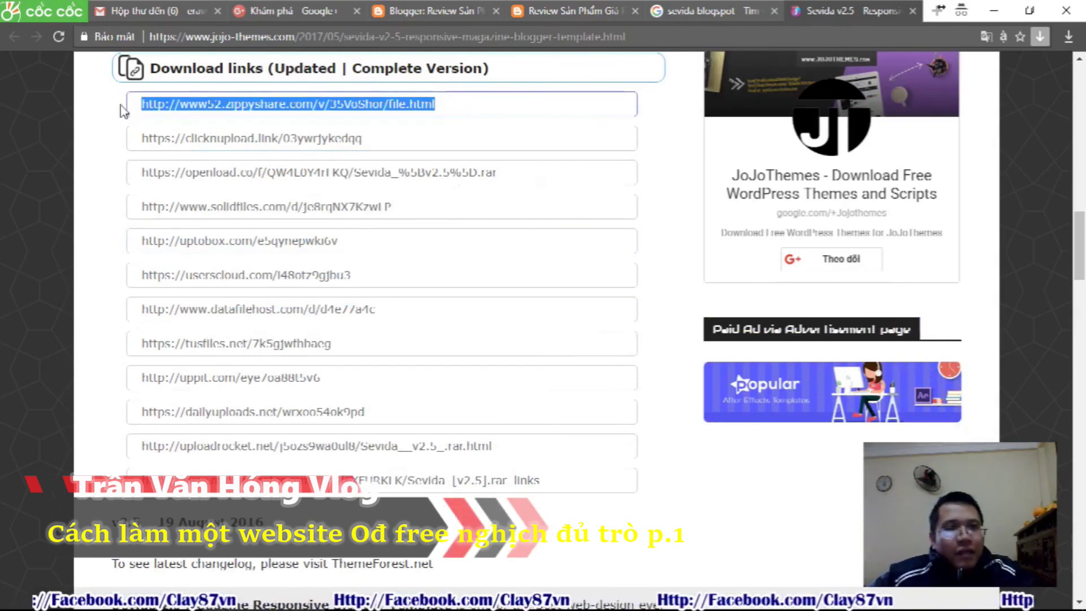
pyautogui.hotkey('ctrl', 'c')
pyautogui.hotkey('ctrl', 't')
pyautogui.hotkey('ctrl', 'v')
pyautogui.press('Return')
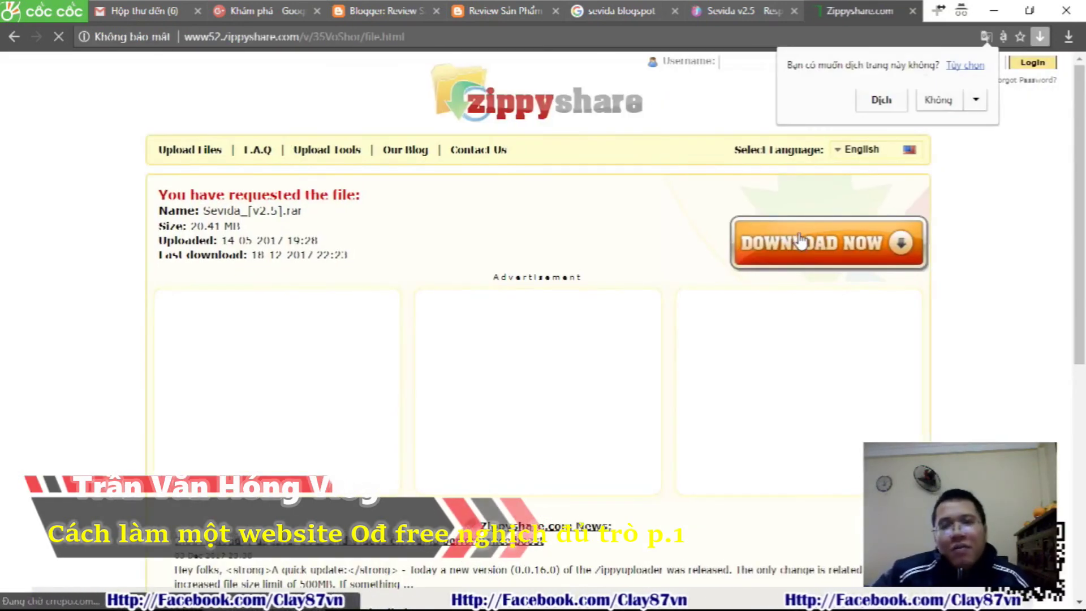
# Download the 20.41 MB Sevida_[v2.5].rar through IDM, then bring up the project folder window
pyautogui.click(830, 248)
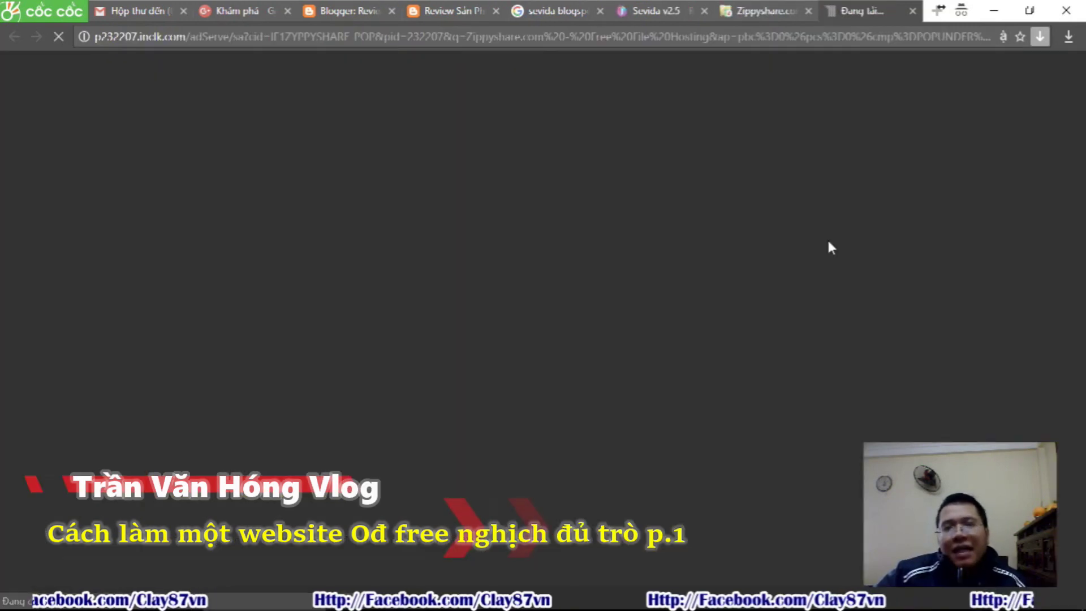
pyautogui.click(912, 12)
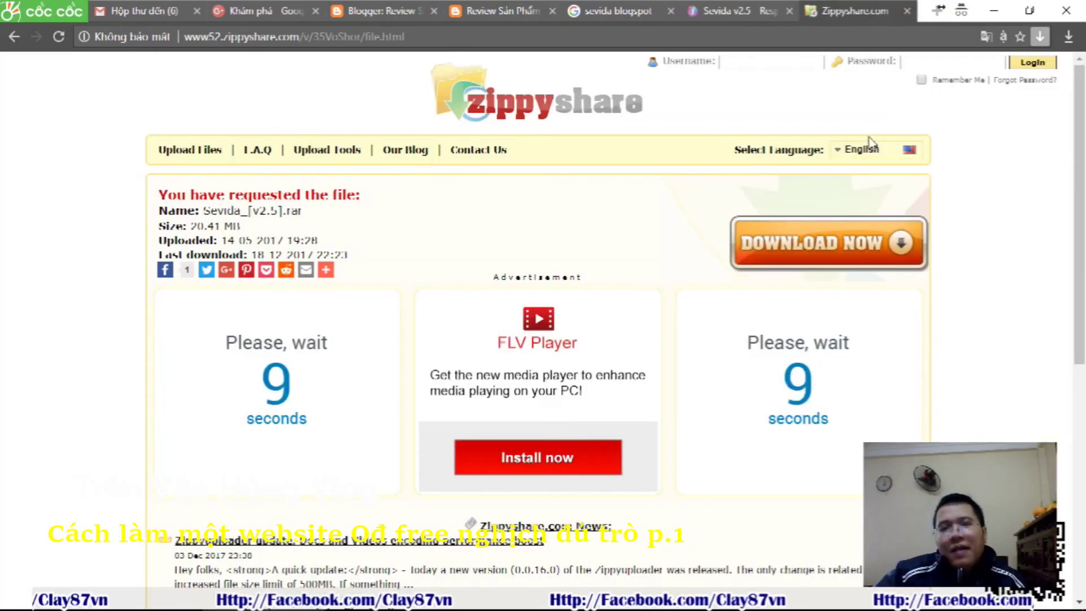
pyautogui.click(823, 241)
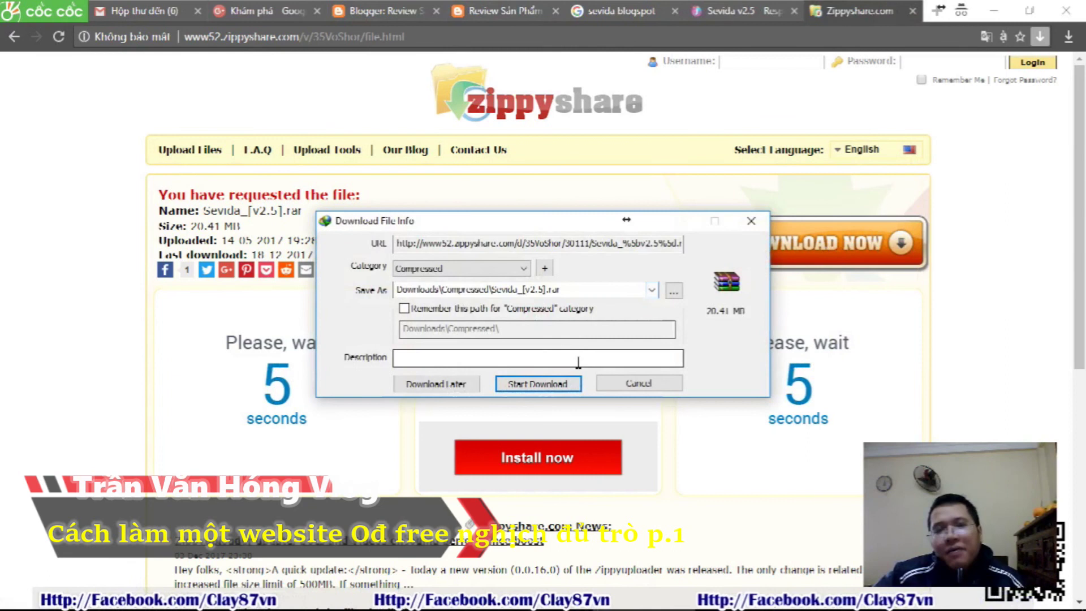
pyautogui.click(562, 387)
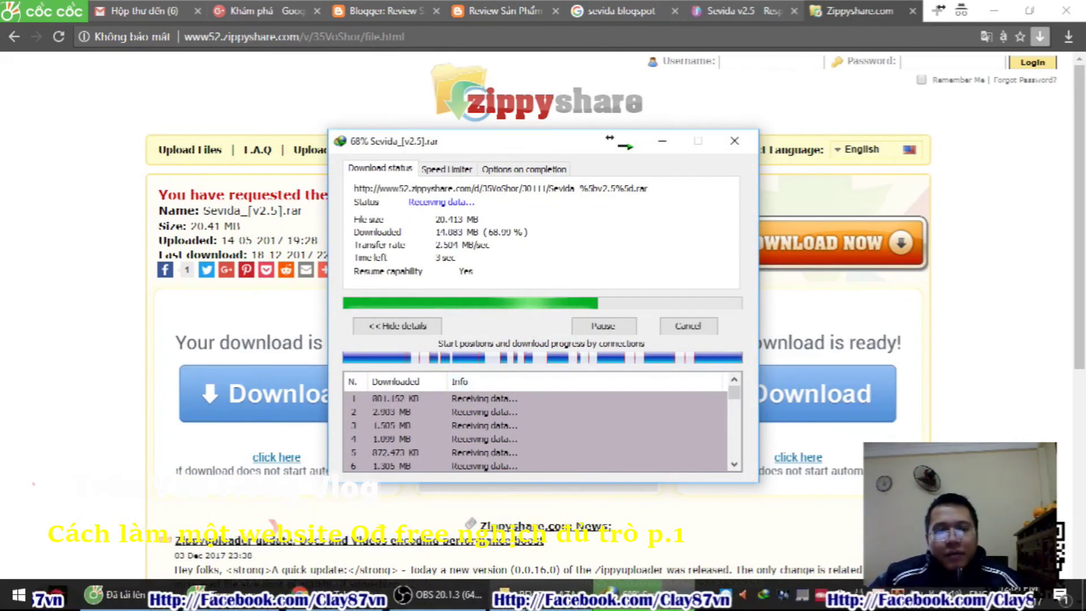
pyautogui.moveTo(536, 605)
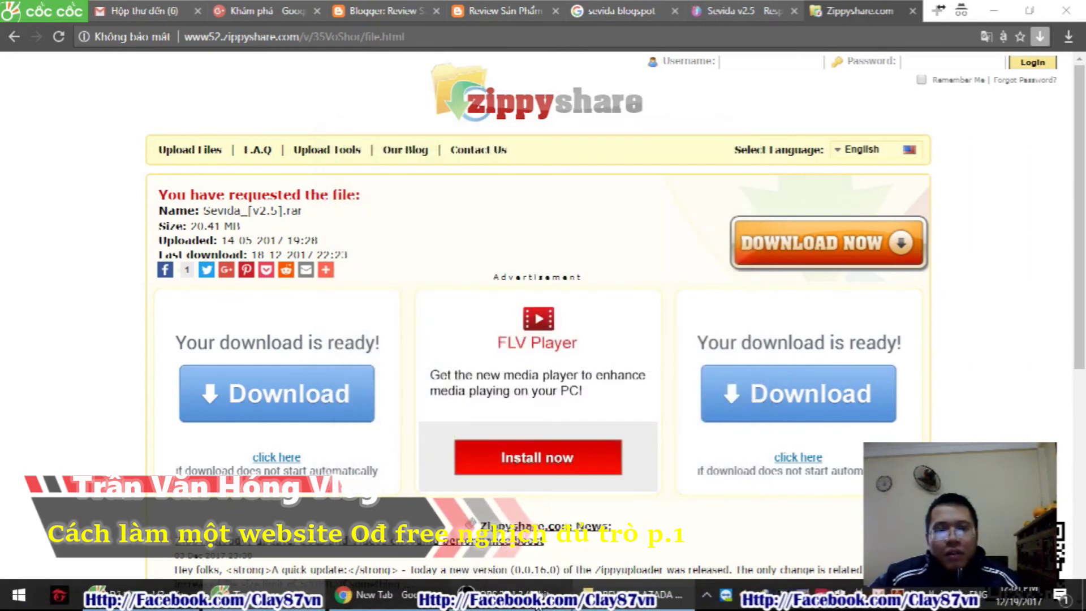
pyautogui.click(537, 604)
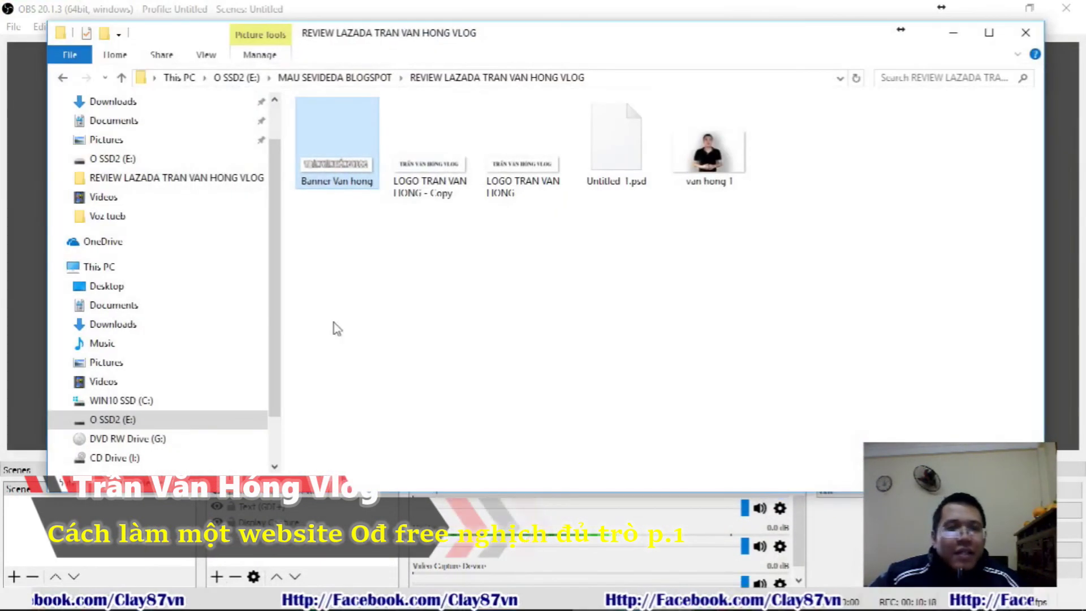
# Open the MAU SEVIDEDA BLOGSPOT folder on the O SSD2 (E:) drive
pyautogui.click(122, 419)
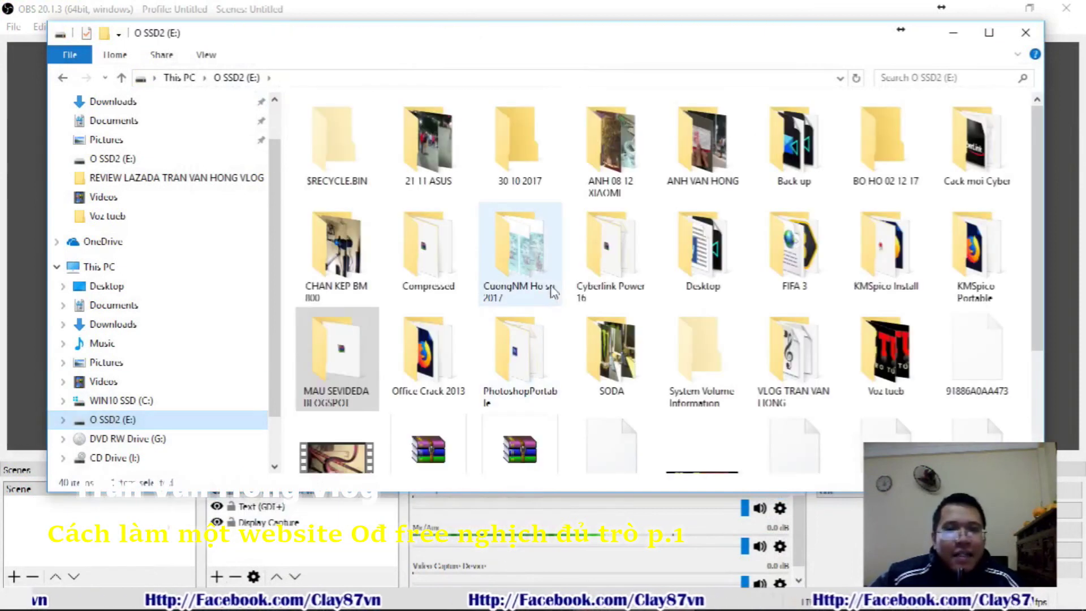
pyautogui.click(343, 356)
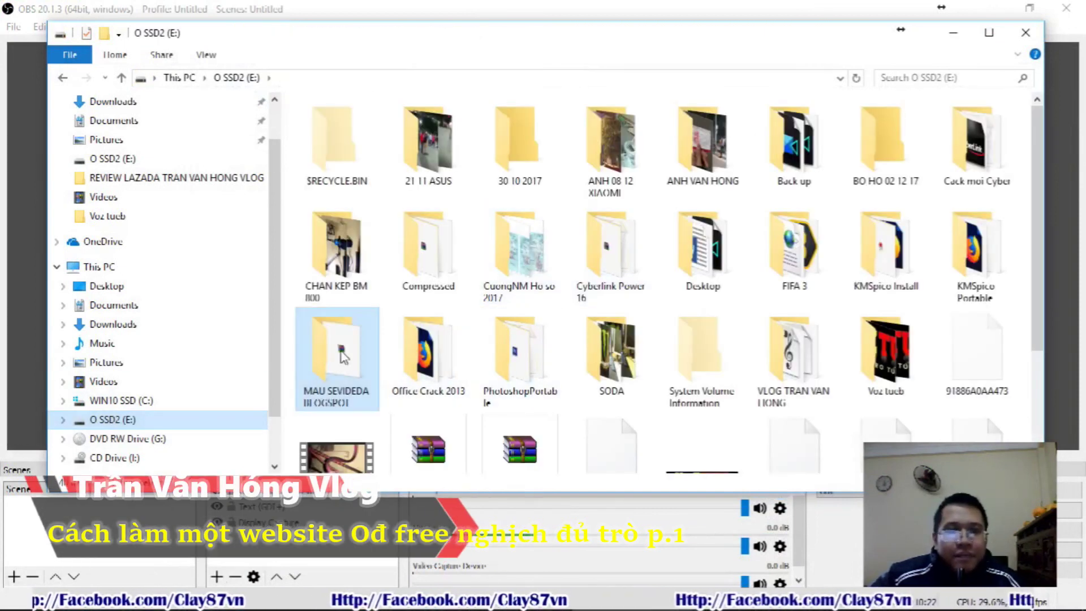
pyautogui.doubleClick(344, 356)
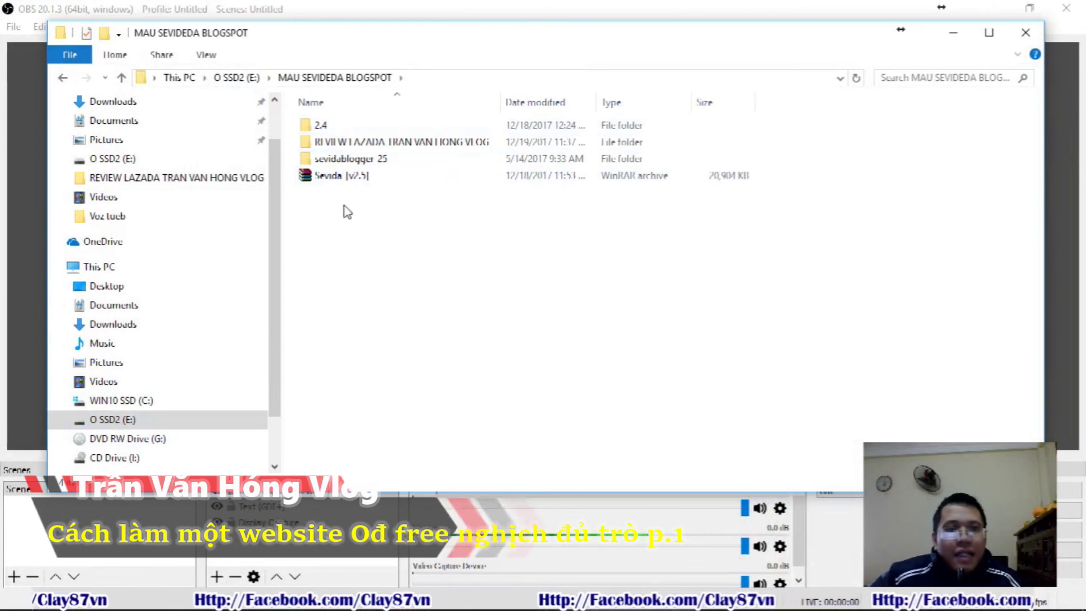
pyautogui.click(347, 145)
pyautogui.click(350, 162)
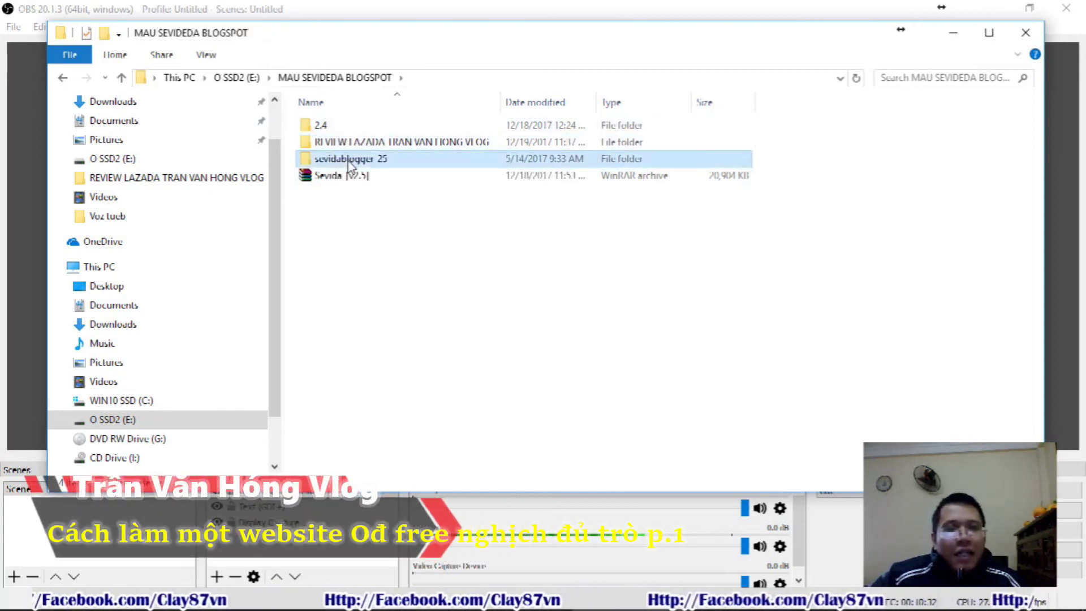
# Check the Sevida [v2.5] archive in WinRAR, close it, and select sevidablogger 25
pyautogui.doubleClick(340, 176)
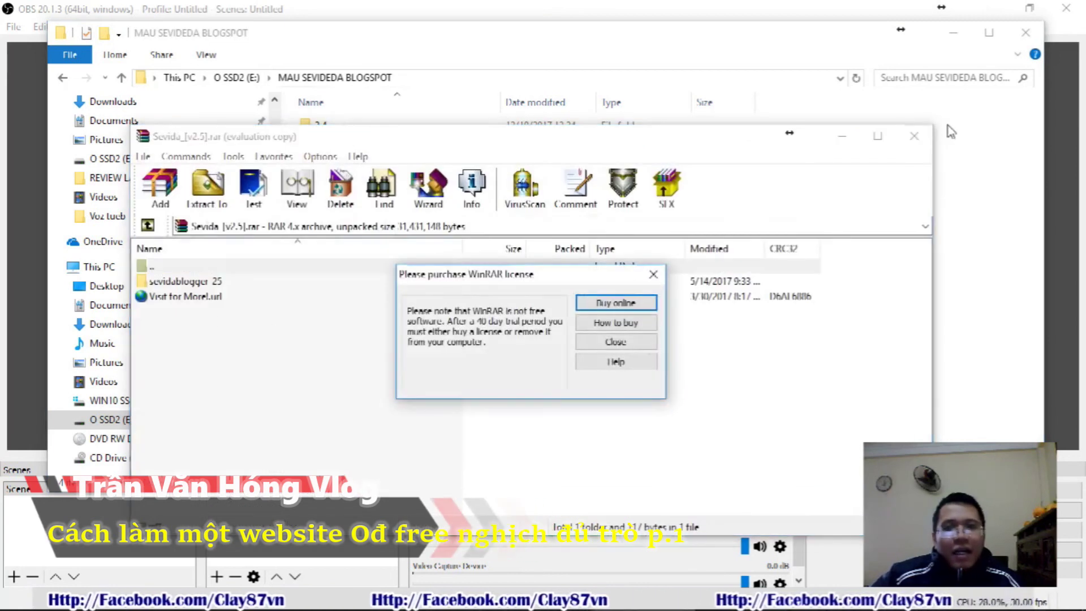
pyautogui.press('Escape')
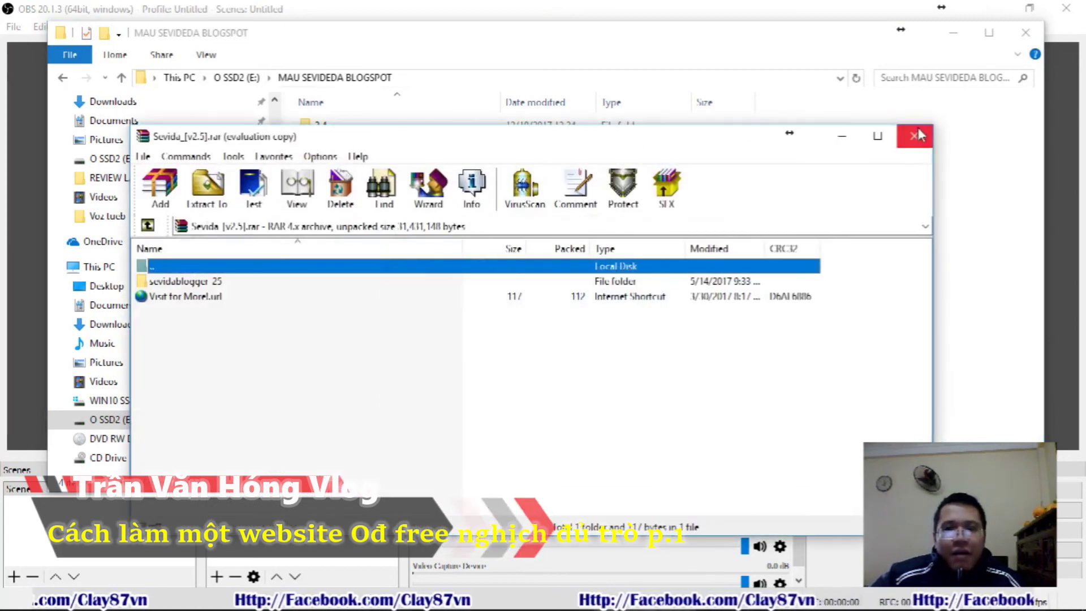
pyautogui.click(914, 136)
pyautogui.click(374, 160)
# Open sevidablogger 25, then Sevida Theme Version 2.5, then its Version 2.5 folder
pyautogui.doubleClick(375, 160)
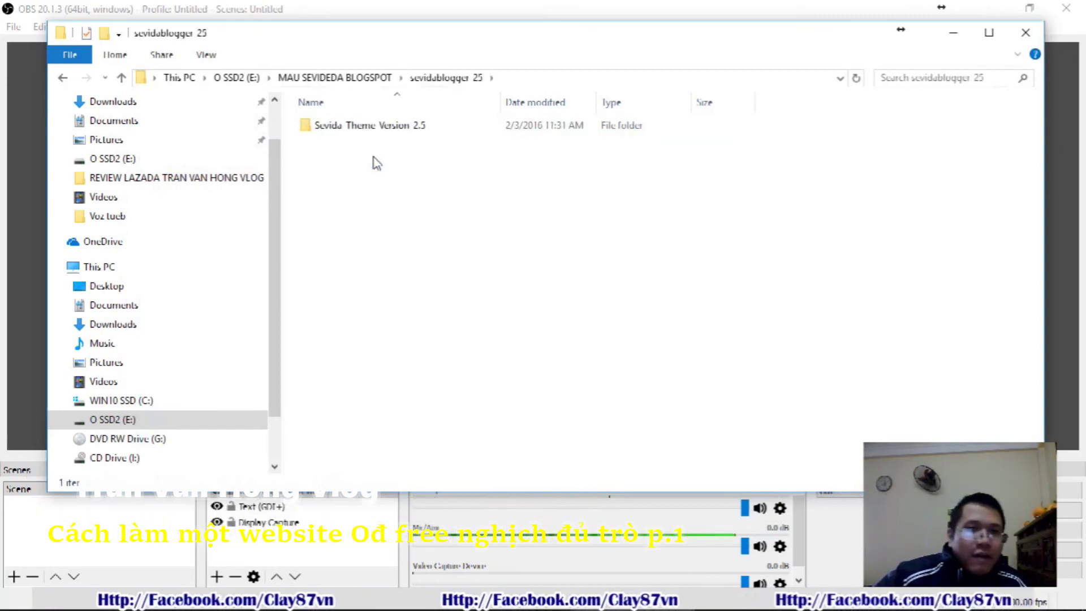
pyautogui.doubleClick(413, 127)
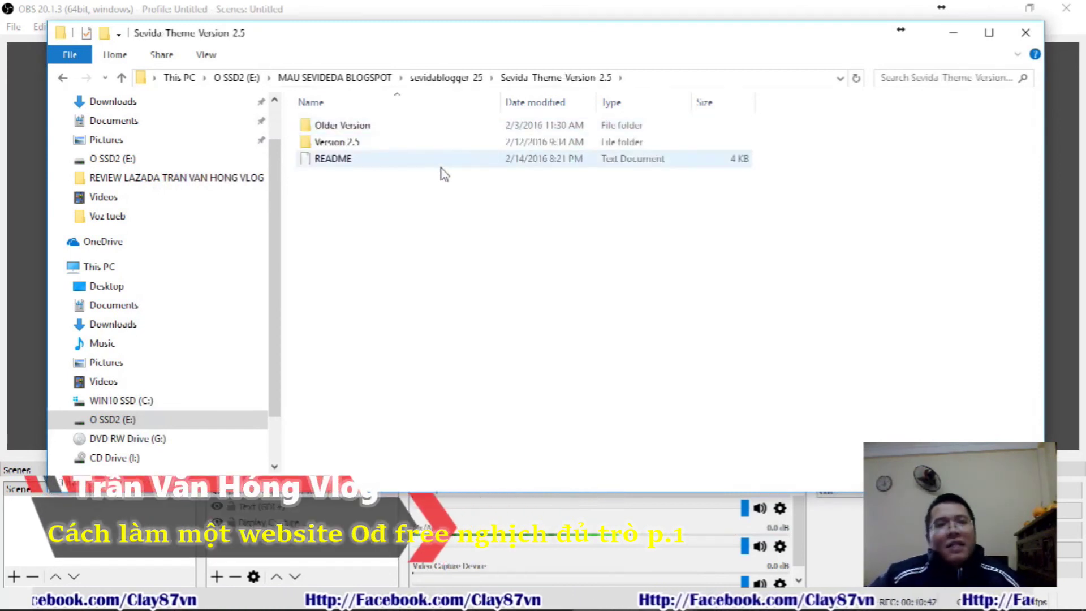
pyautogui.click(356, 161)
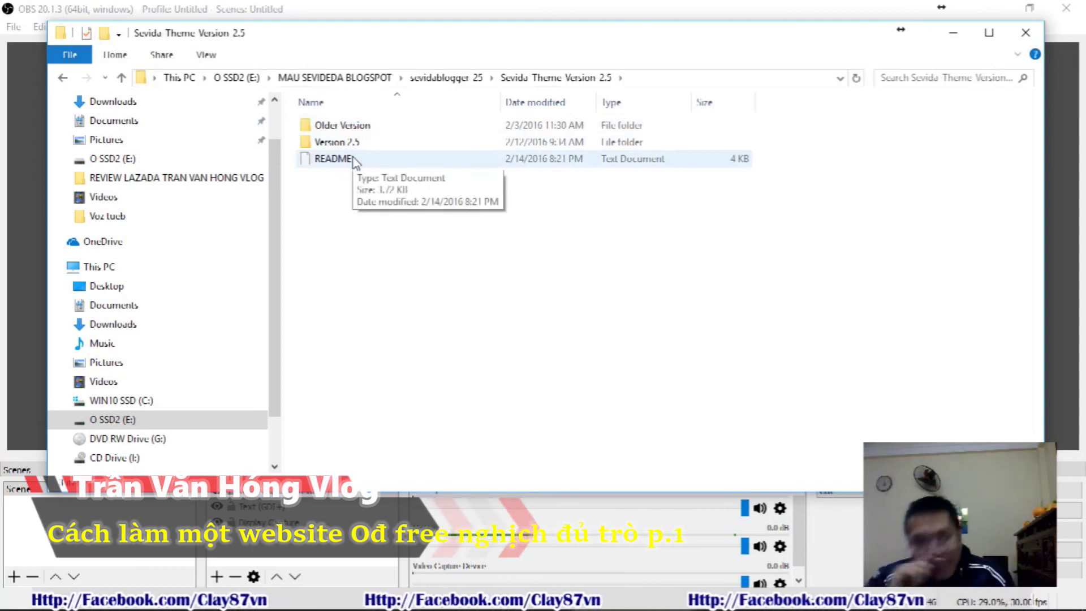
pyautogui.doubleClick(348, 143)
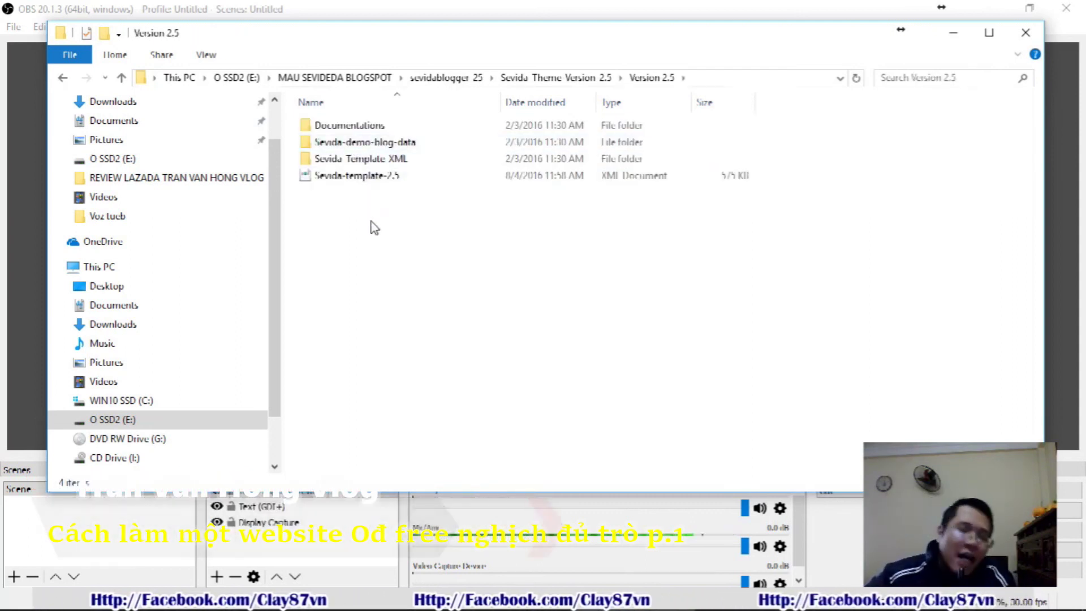
# Inspect the Sevida-template-2.5 file's properties, then open the Documentations folder
pyautogui.click(380, 180)
pyautogui.rightClick(380, 180)
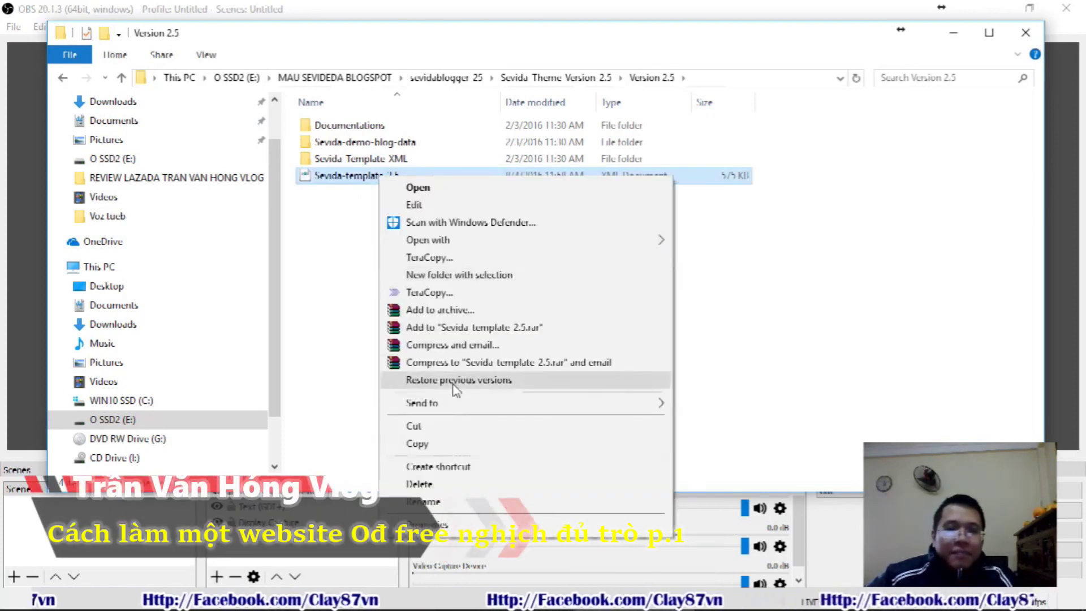
pyautogui.click(493, 469)
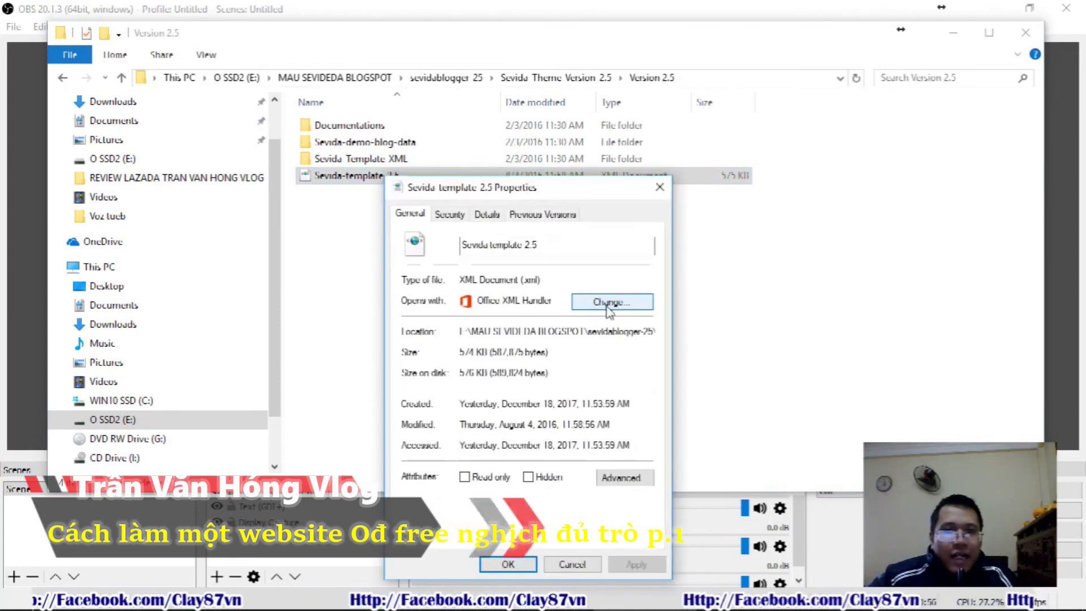
pyautogui.moveTo(553, 300); pyautogui.dragTo(511, 298)
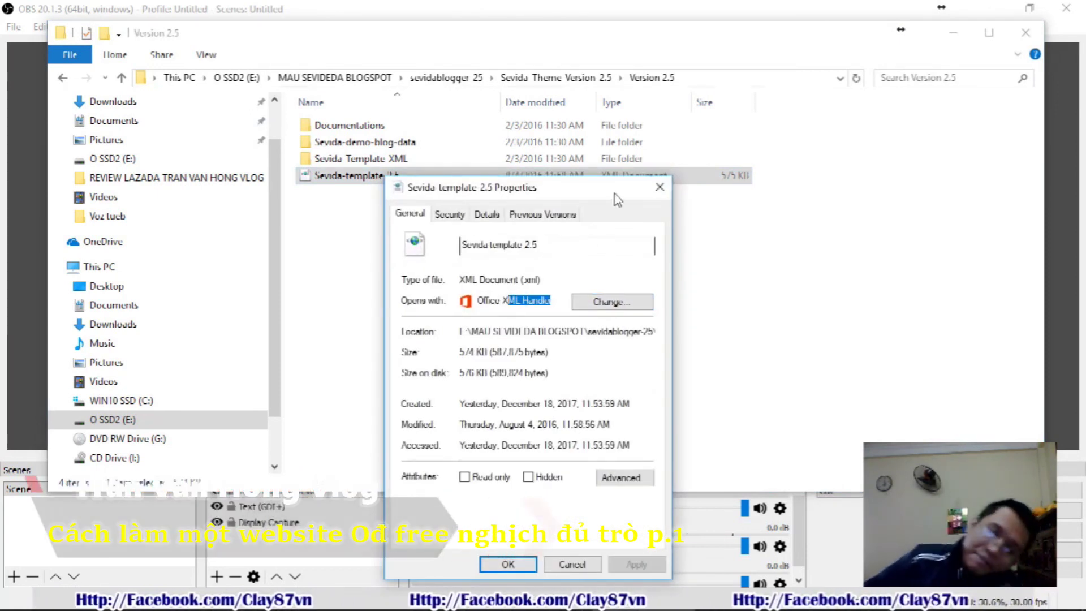
pyautogui.click(660, 186)
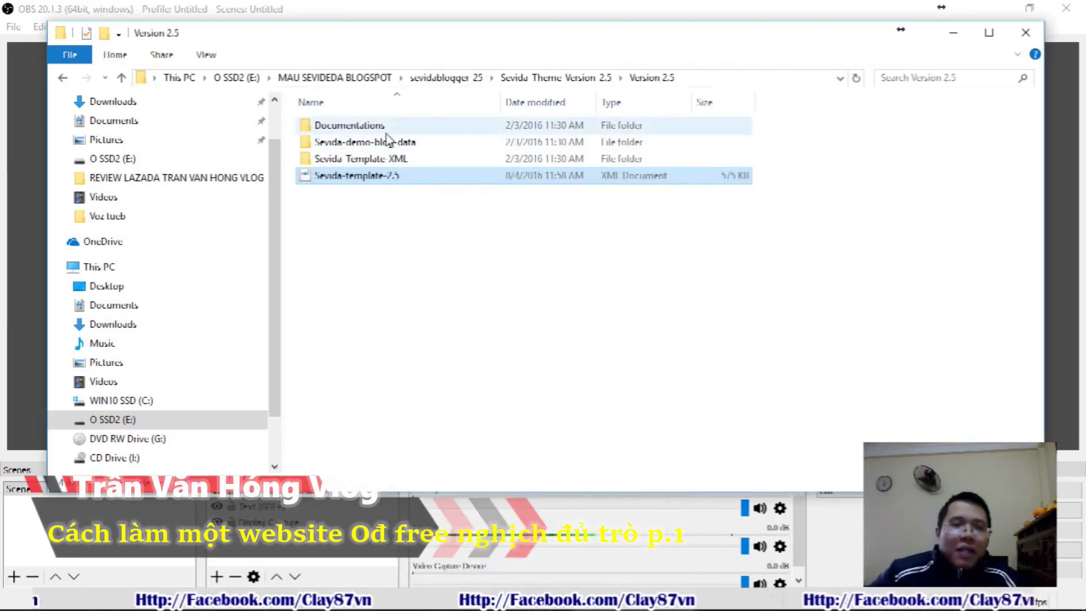
pyautogui.doubleClick(386, 129)
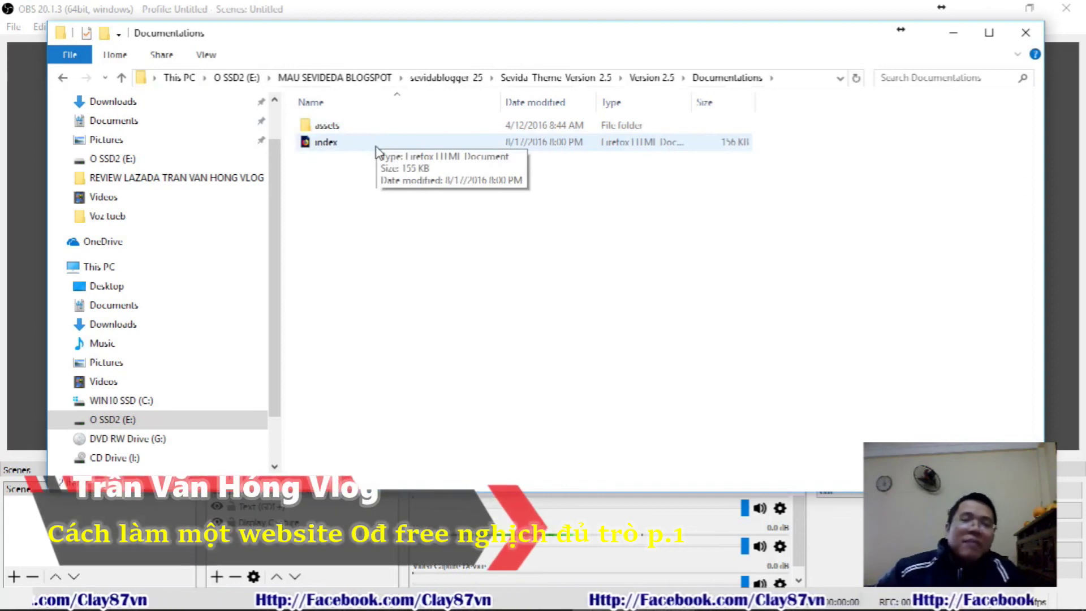
# Open index.html in Firefox and read through the Sevida Documentation installation and menu sections
pyautogui.doubleClick(378, 148)
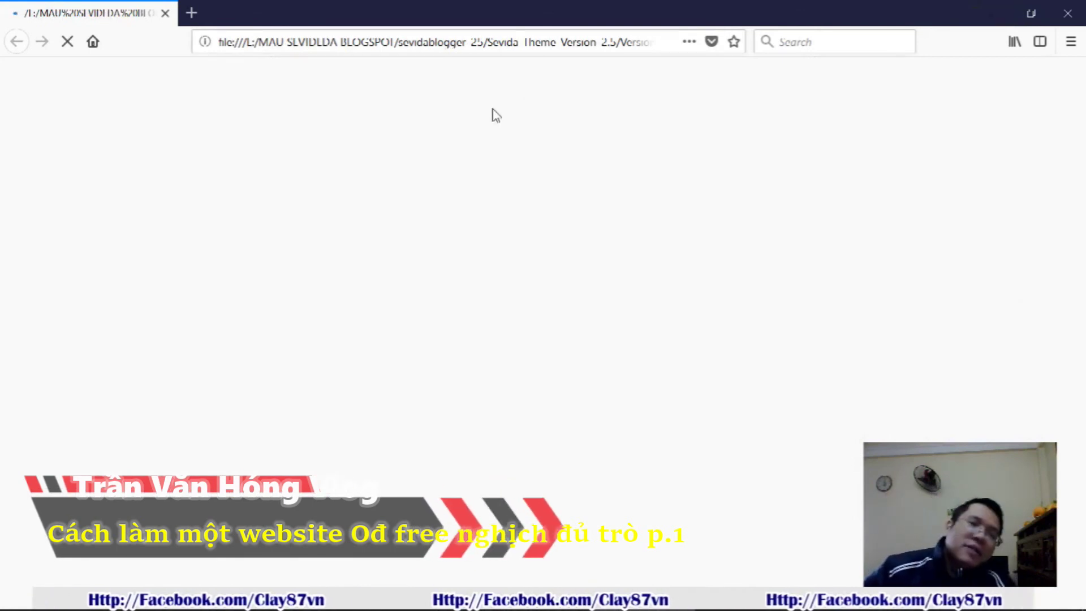
pyautogui.scroll(-10, 509, 130)
pyautogui.scroll(-10, 526, 152)
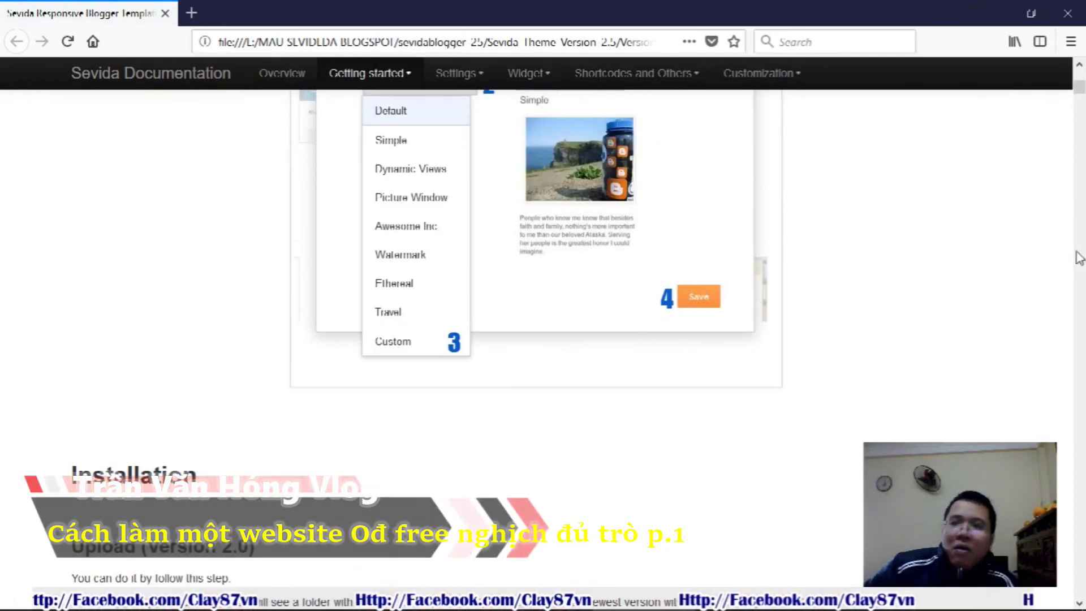
pyautogui.moveTo(1080, 90); pyautogui.dragTo(1073, 150)
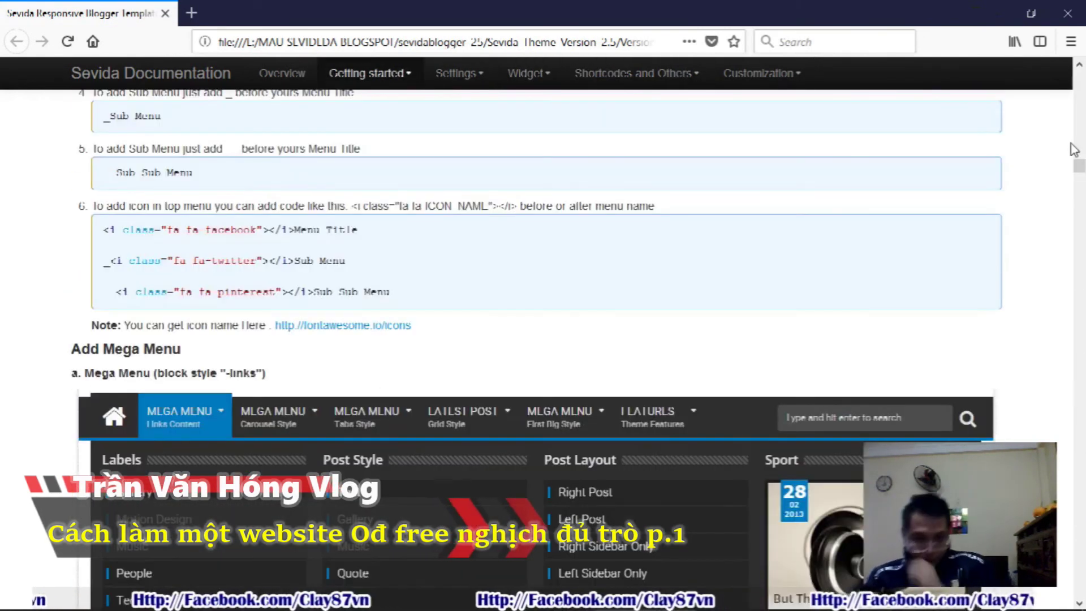
pyautogui.scroll(-4, 947, 260)
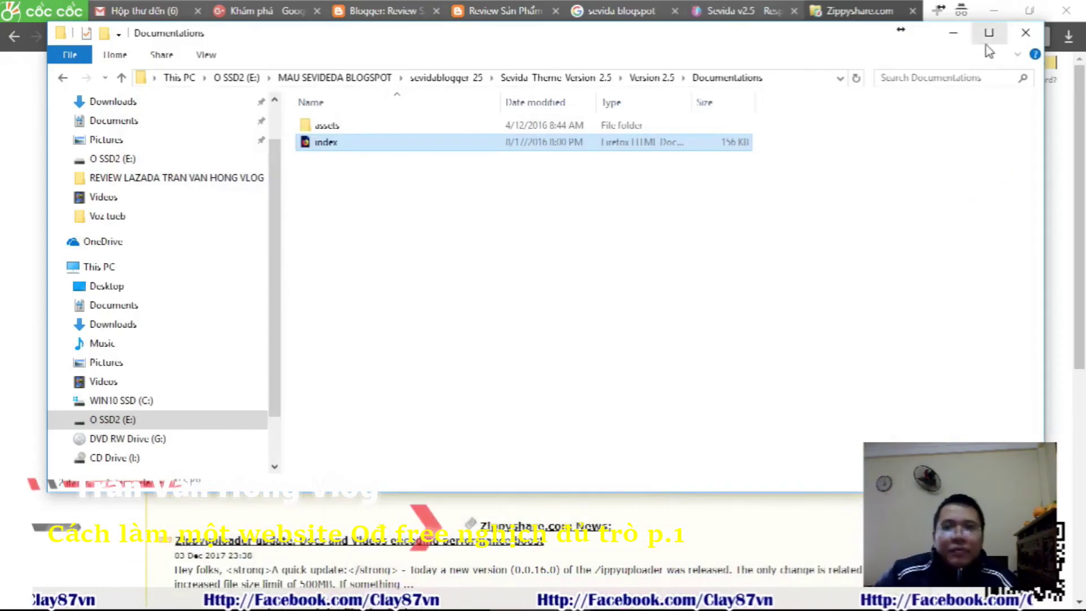
# Close the Zippyshare and Sevida v2.5 tabs and return to the blog's Blogger theme page
pyautogui.click(809, 13)
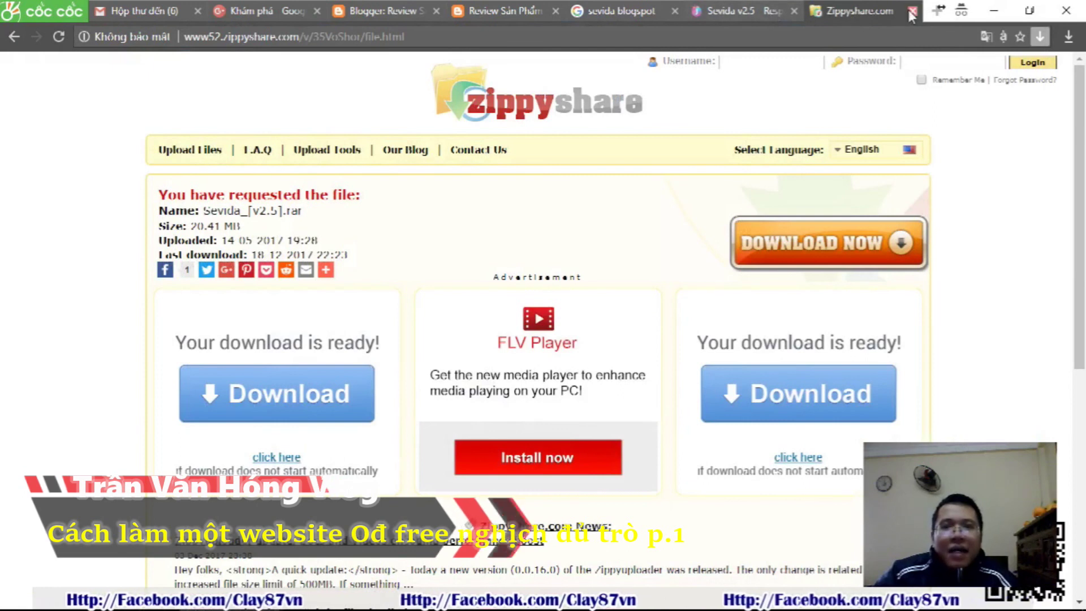
pyautogui.click(911, 11)
pyautogui.click(913, 11)
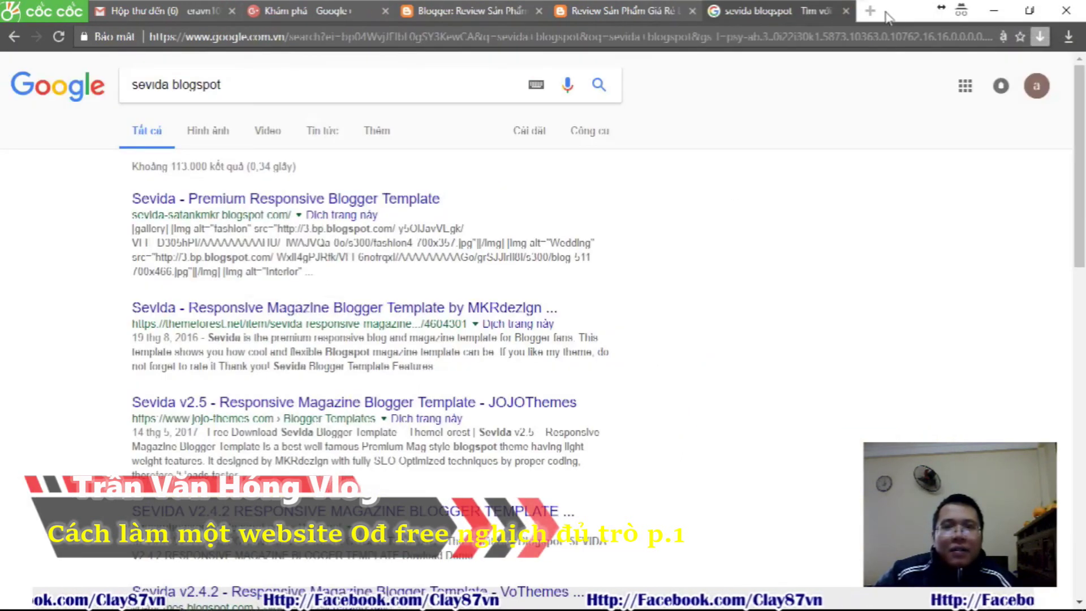
pyautogui.click(650, 9)
pyautogui.click(465, 10)
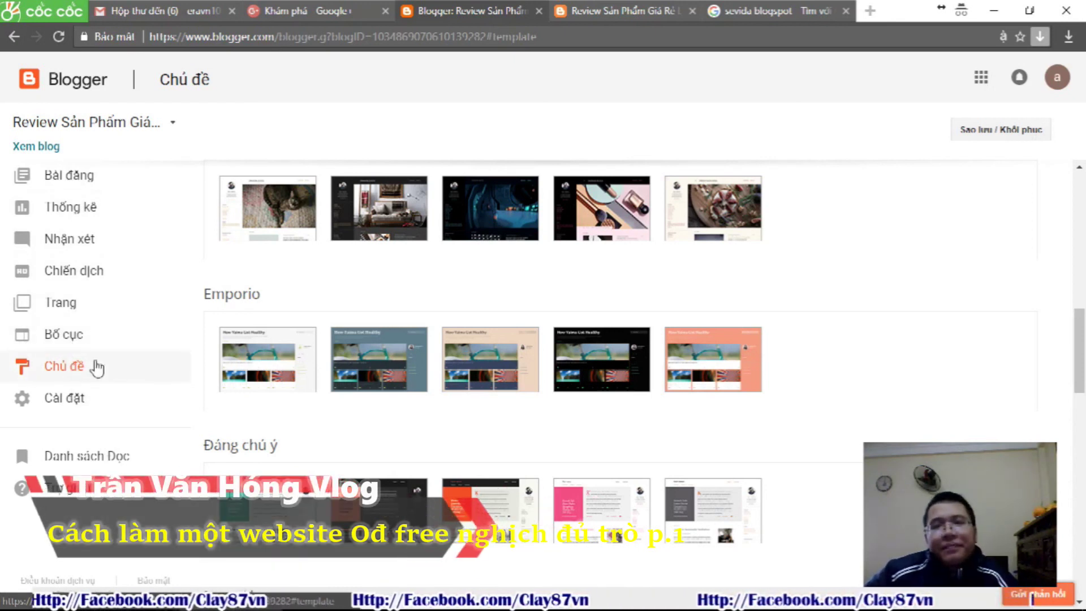
# Dismiss the spam-detection notice and open the Sao lưu / Khôi phục theme dialog
pyautogui.scroll(15, 324, 321)
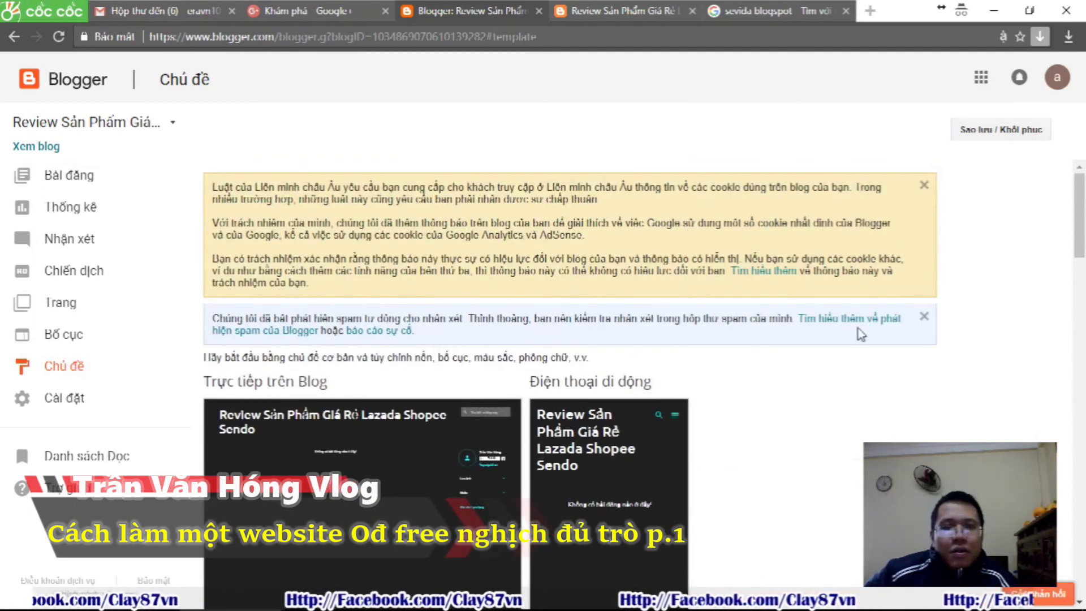
pyautogui.click(924, 316)
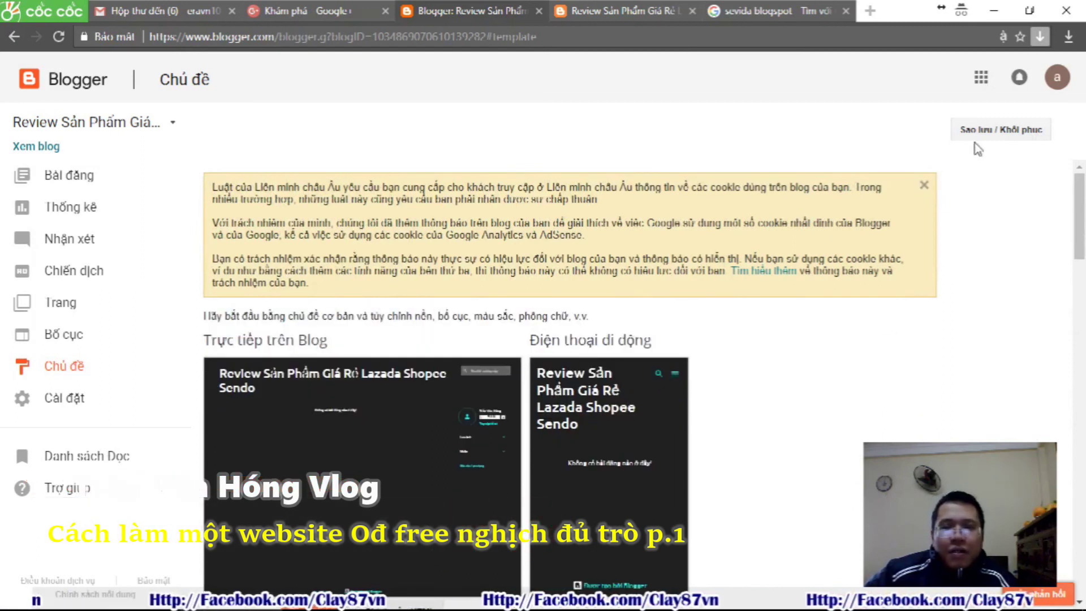
pyautogui.click(990, 133)
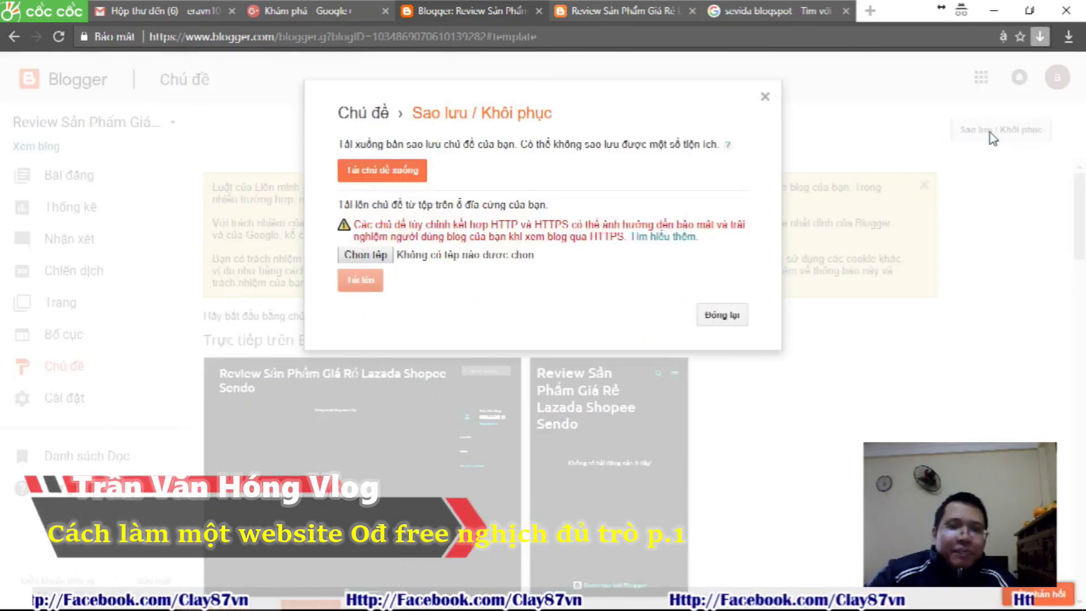